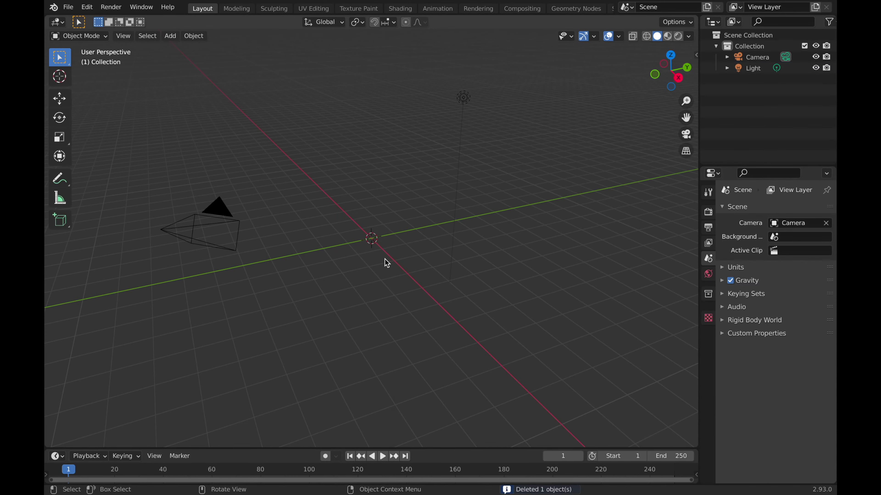
Add a plane and scale it to 45.233 as the ground
click(434, 257)
key(s)
click(542, 286)
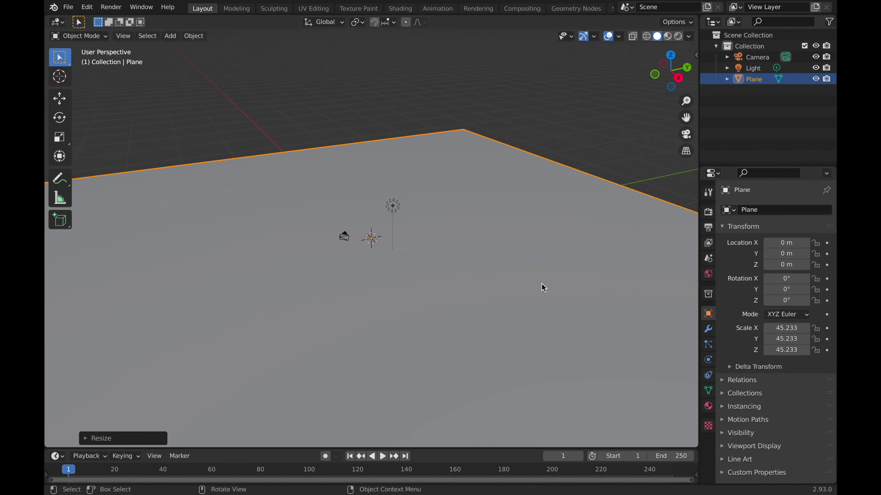
scroll(541, 279, down, 3)
right_click(536, 154)
Add a cube and raise it above the ground plane
key(Tab)
key(Tab)
key(shift+a)
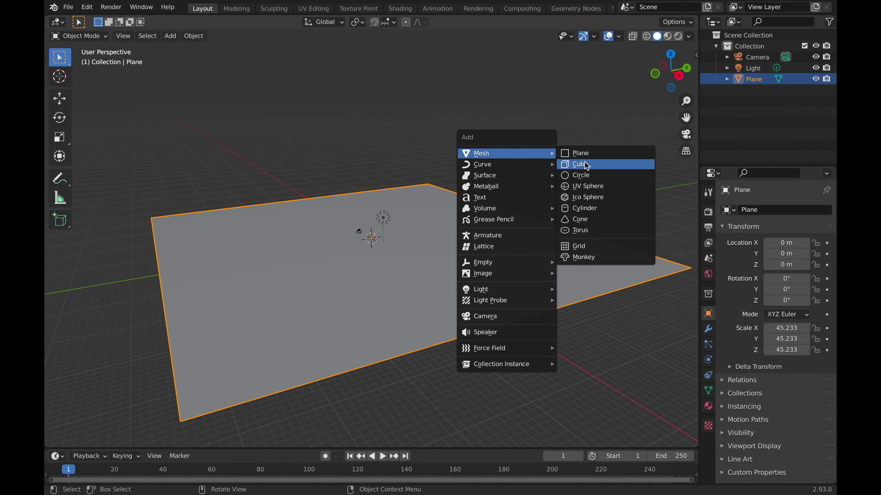
click(590, 163)
key(g)
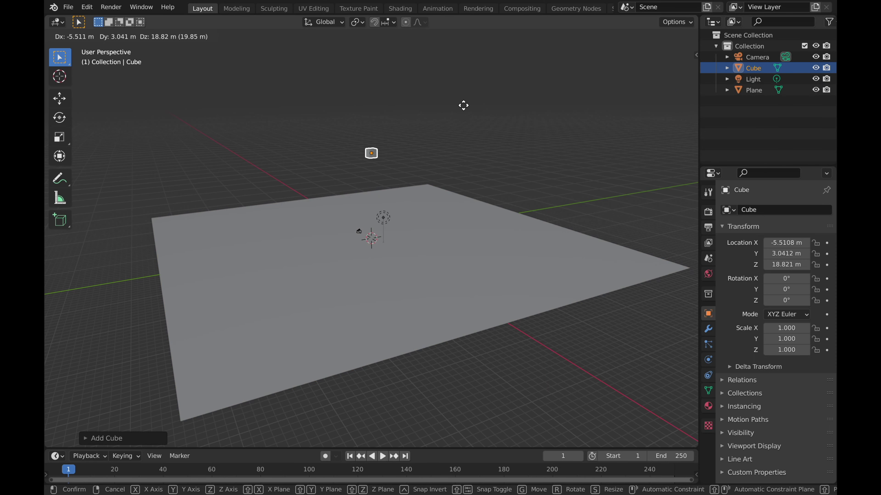
click(425, 121)
middle_drag(425, 122, 424, 125)
Resize the cube and lower it along Z until it rests on the ground plane
key(s)
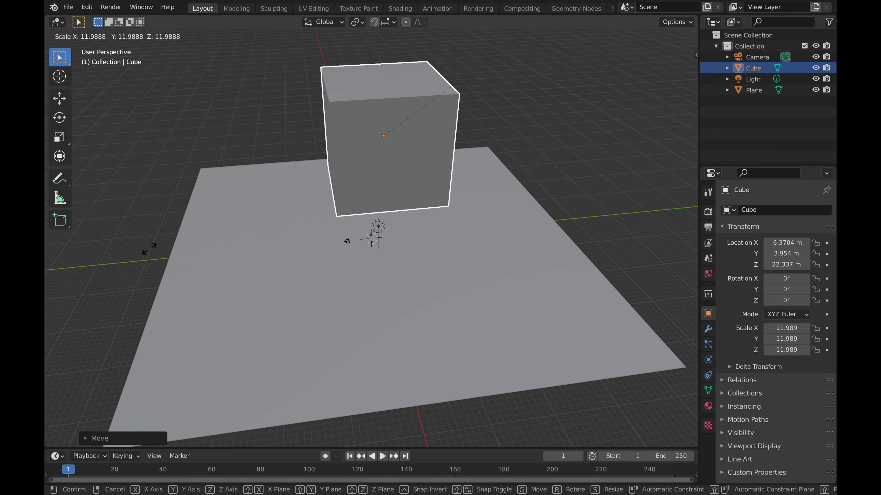
click(232, 163)
key(g)
key(x)
click(264, 256)
key(g)
key(z)
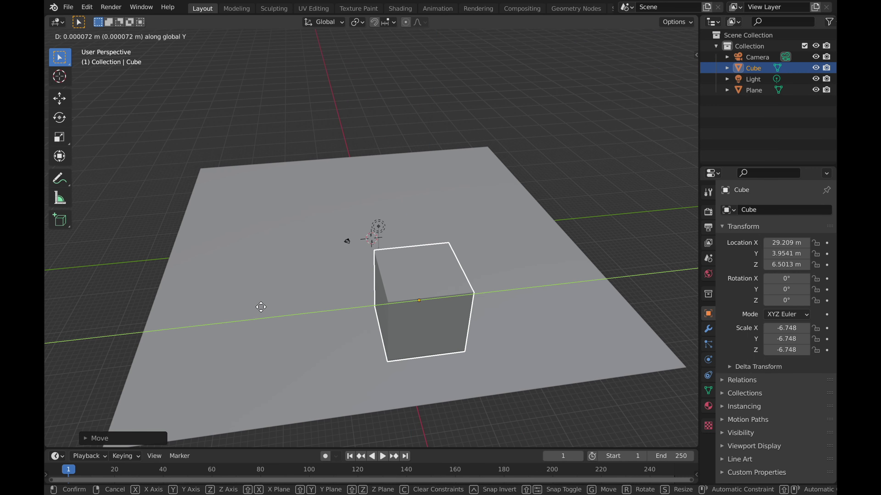
click(261, 307)
middle_drag(246, 257, 371, 240)
In Edit Mode, scale the cube's top face to 0.5296 to form a tapered frustum
key(Tab)
click(392, 188)
key(s)
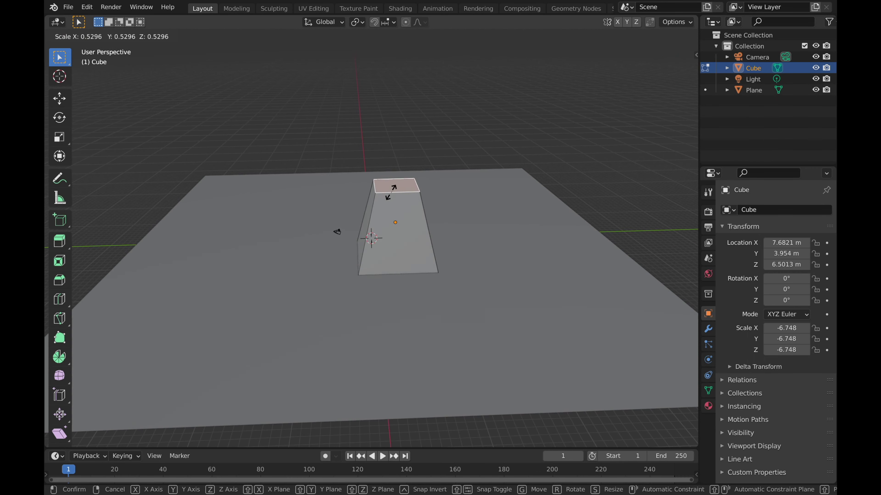
click(389, 198)
middle_drag(389, 197, 390, 198)
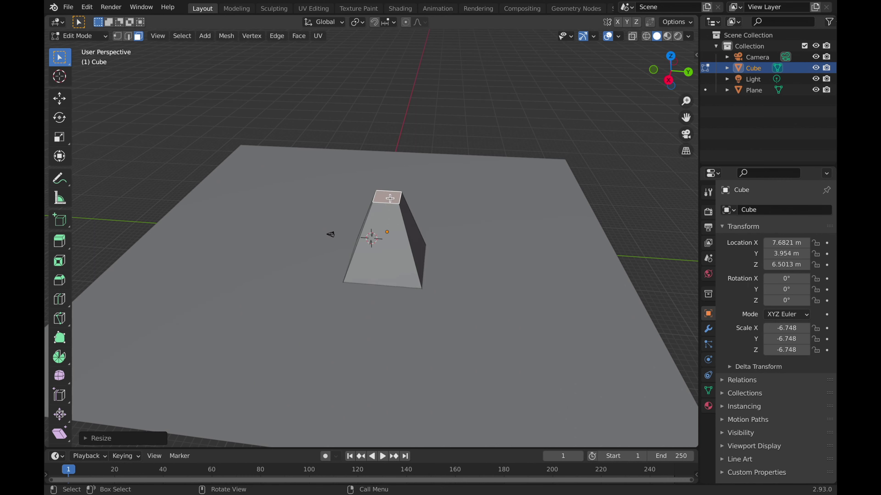
Lower the top face, extrude new sections upward and undo the extra ones
key(g)
click(394, 244)
middle_drag(394, 244, 456, 181)
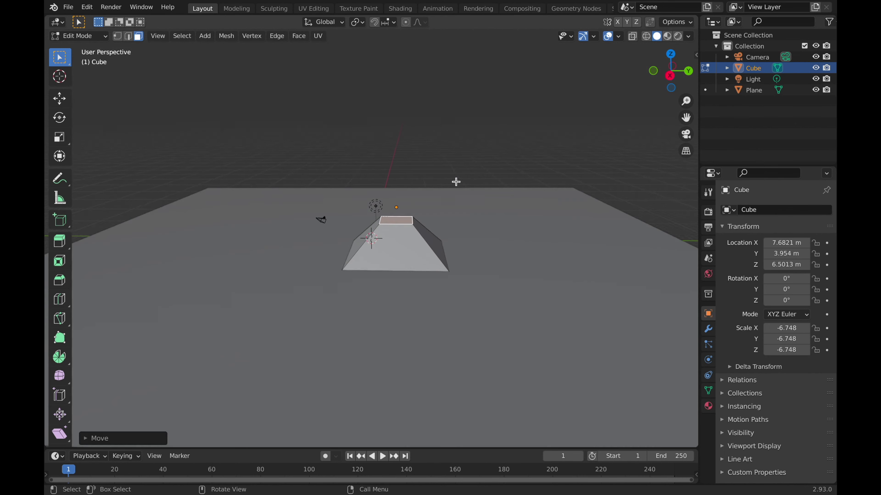
scroll(456, 181, up, 1)
click(419, 166)
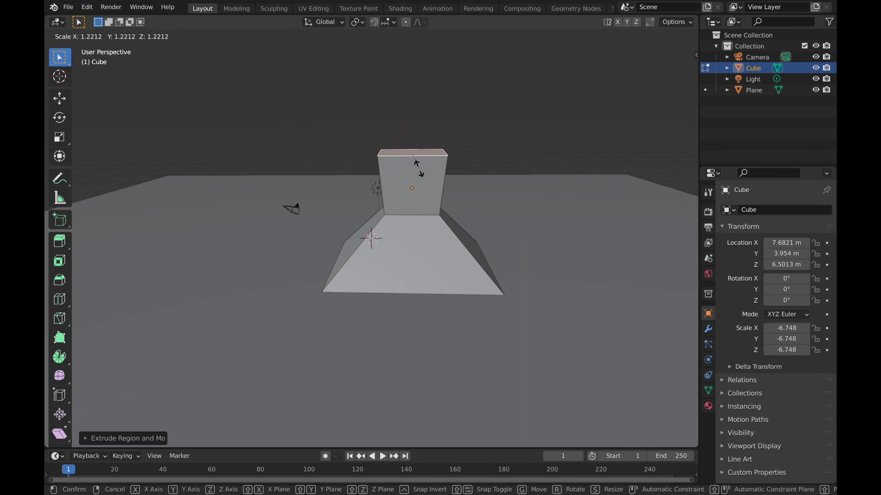
key(e)
click(419, 104)
middle_drag(419, 104, 421, 82)
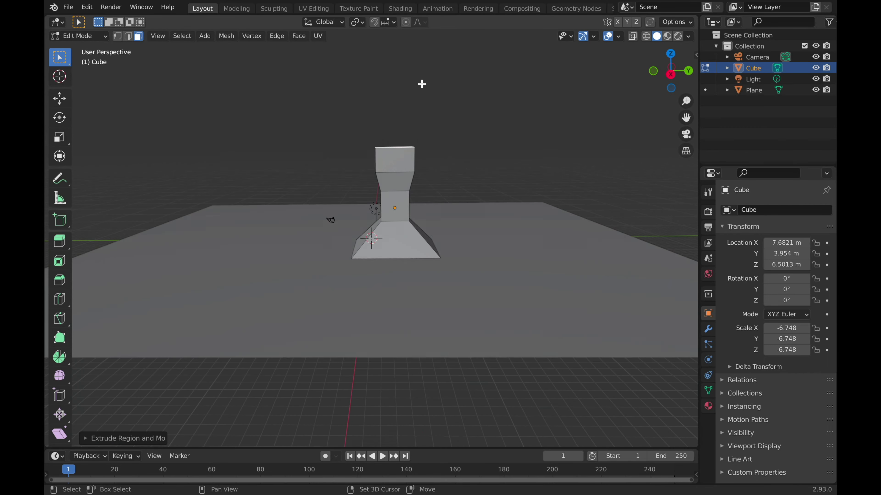
scroll(421, 82, up, 2)
key(ctrl+z)
key(ctrl+z)
Extrude a taller column section, shrink its top, then extrude and widen another section
key(e)
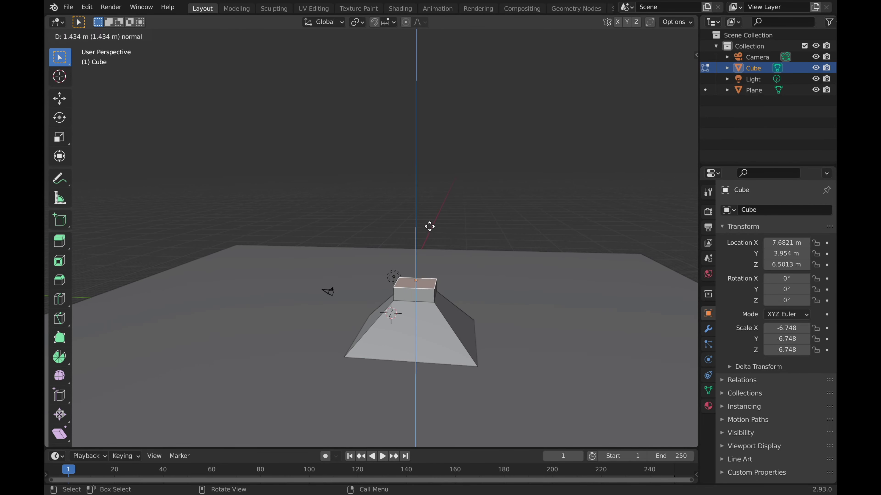
click(427, 211)
key(s)
click(419, 222)
key(e)
key(s)
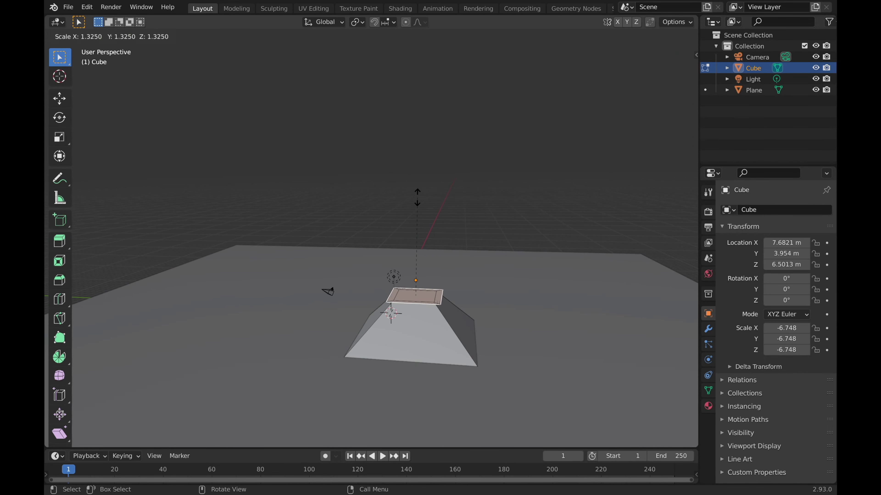
click(425, 93)
Extrude further segments upward, scaling each and narrowing the tip thinner
key(s)
key(e)
click(427, 35)
key(s)
click(429, 78)
mouse_move(428, 79)
middle_down()
mouse_move(422, 75)
mouse_move(391, 148)
mouse_move(330, 93)
middle_up()
key(e)
click(387, 134)
key(s)
With X-ray on, select and rotate the top section twice to tilt it
key(alt+z)
key(r)
click(419, 192)
drag(324, 94, 425, 142)
key(r)
click(405, 155)
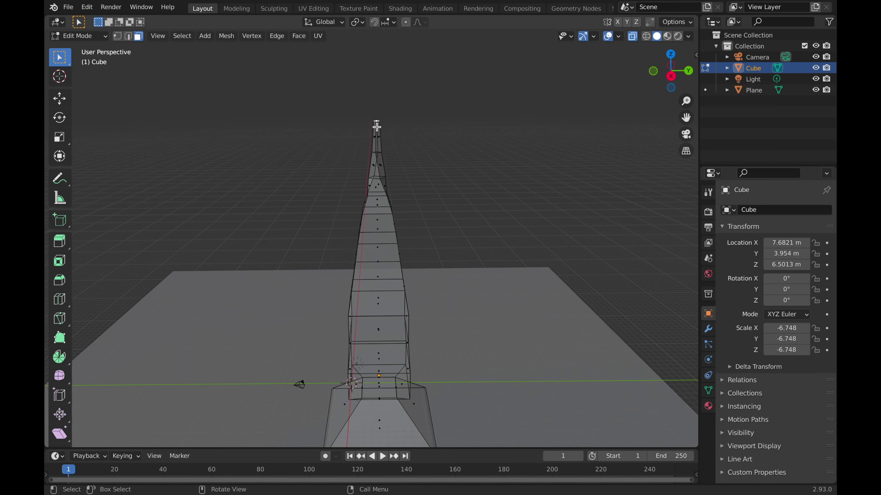
key(alt+z)
middle_drag(452, 136, 487, 101)
middle_drag(416, 179, 414, 149)
Extrude the spire tip, remove the bulbous top and rescale the tip
key(e)
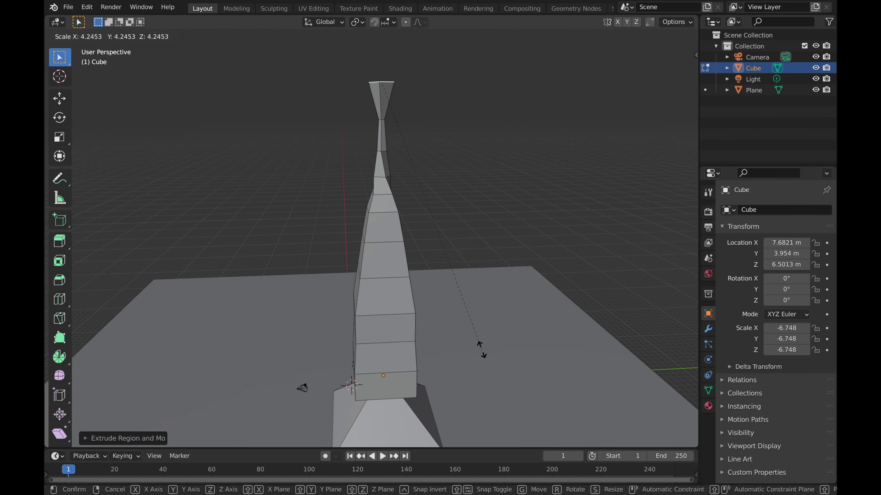
key(e)
key(s)
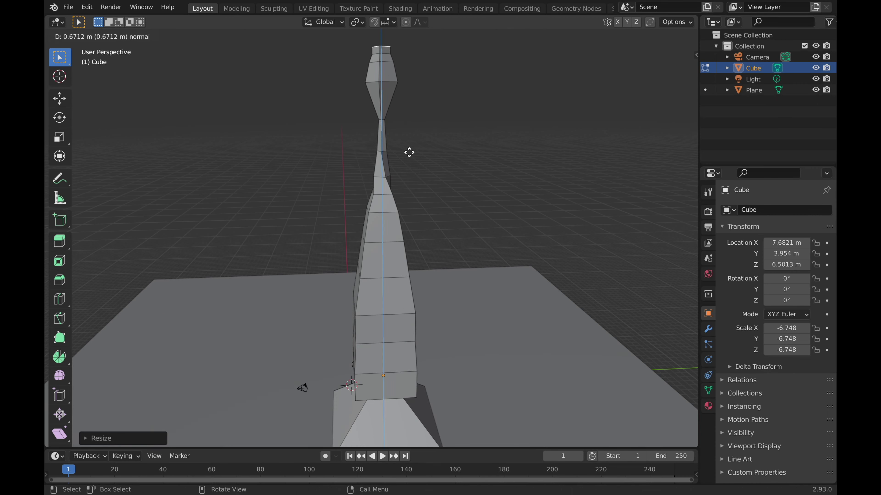
click(394, 103)
key(ctrl+z)
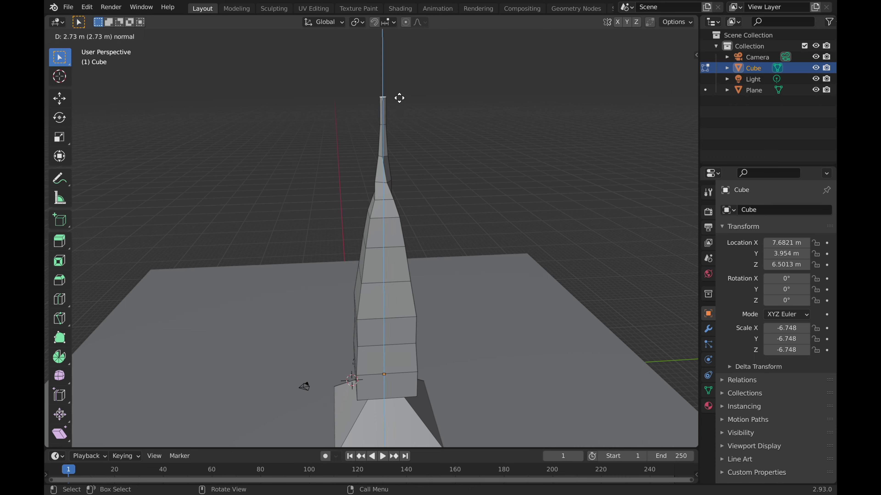
click(400, 98)
key(s)
mouse_move(391, 63)
middle_down()
mouse_move(320, 102)
mouse_move(338, 155)
mouse_move(478, 153)
mouse_move(606, 185)
middle_up()
Set the selected edges' Mean Crease to 1 in the sidebar
key(n)
double_click(632, 168)
text(1)
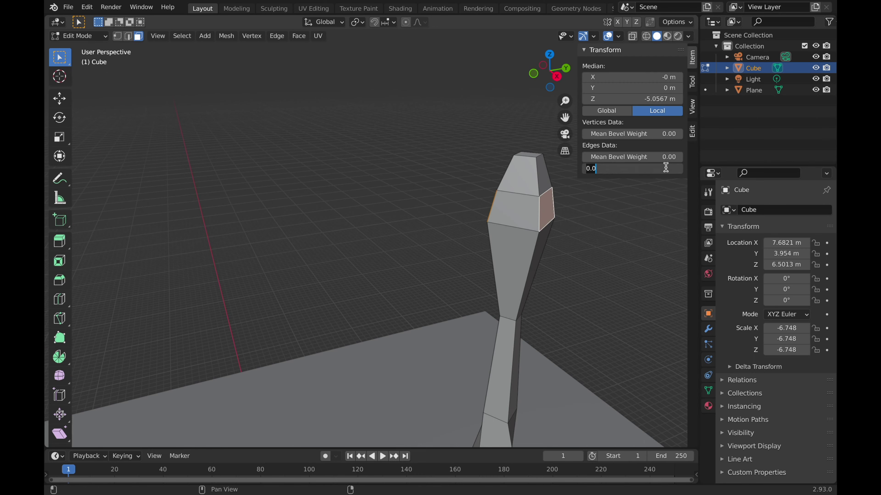
key(Return)
middle_drag(669, 168, 580, 210)
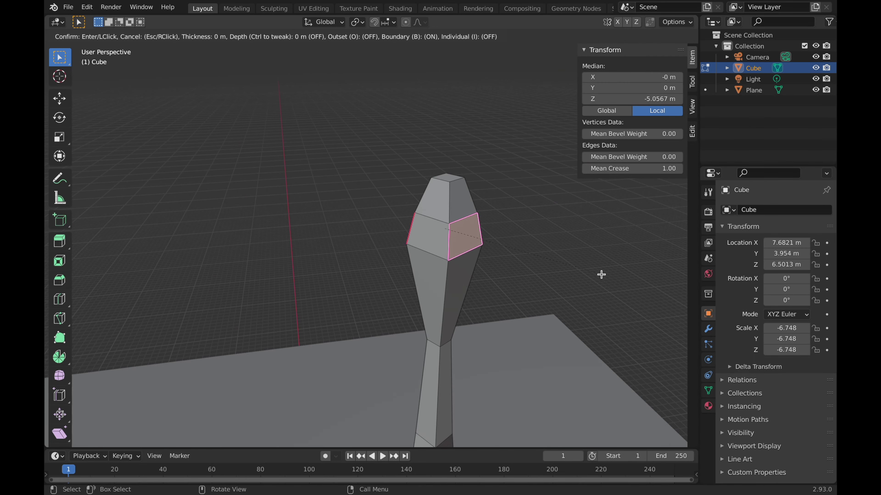
Inset the side face and bridge its edge loops to cut a window, then deselect
click(423, 226)
right_click(424, 227)
click(508, 223)
mouse_move(508, 223)
middle_down()
mouse_move(456, 329)
mouse_move(488, 266)
mouse_move(487, 200)
mouse_move(636, 168)
middle_up()
double_click(637, 169)
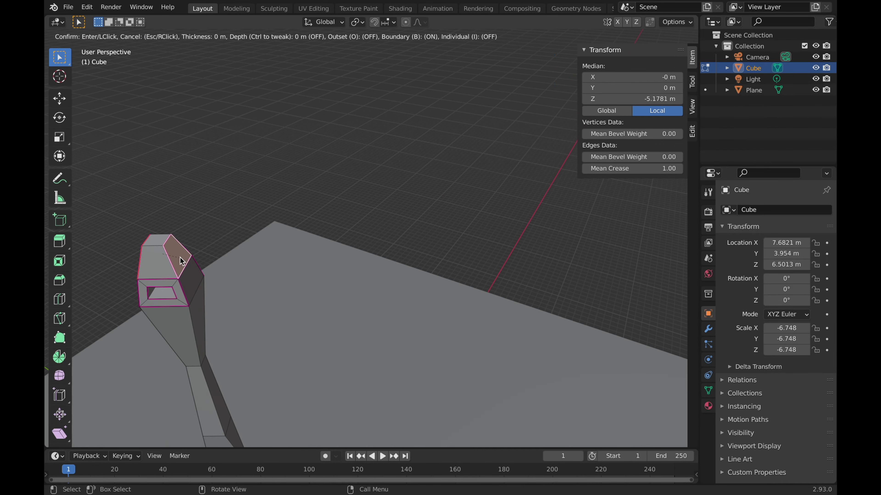
click(172, 257)
key(alt+a)
mouse_move(201, 252)
middle_down()
mouse_move(246, 163)
mouse_move(270, 141)
mouse_move(256, 193)
mouse_move(393, 183)
middle_up()
Redo the edge loop bridge on the tower's top faces and show the modifier panel
key(ctrl+z)
right_click(270, 142)
click(270, 142)
click(255, 193)
scroll(255, 193, down, 3)
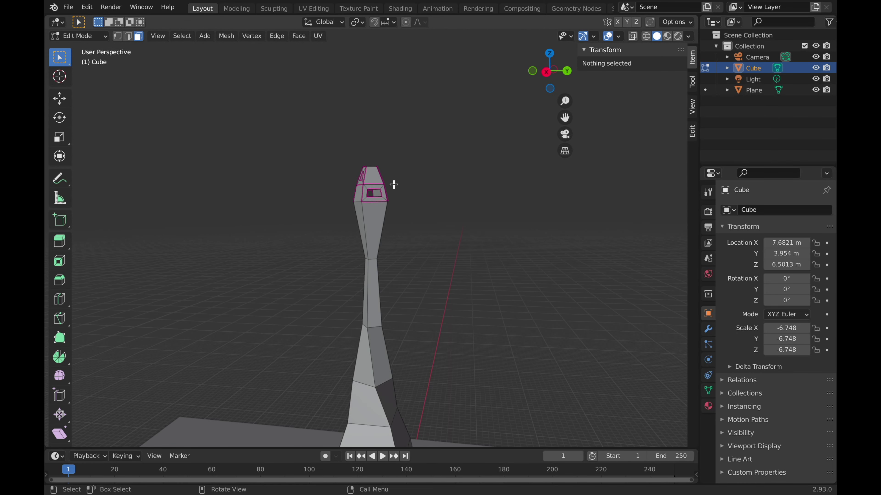
click(709, 360)
click(708, 329)
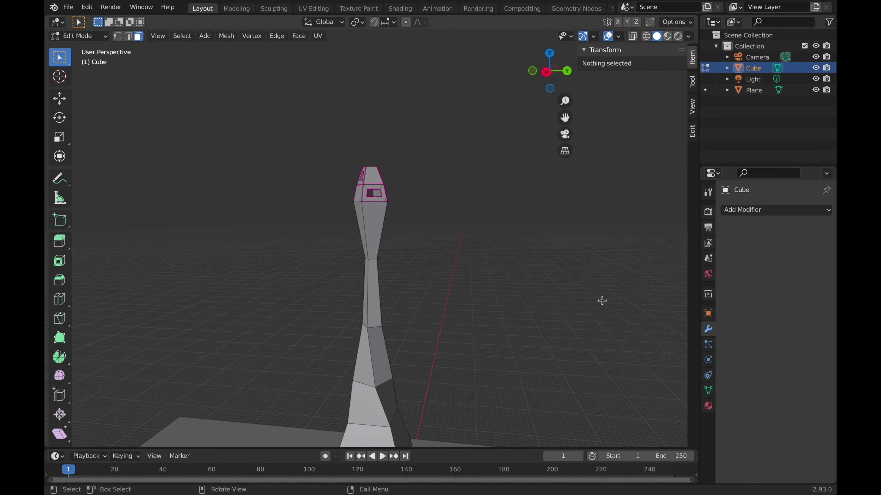
Select a vertical column and a horizontal loop of faces on the tower
drag(326, 143, 410, 198)
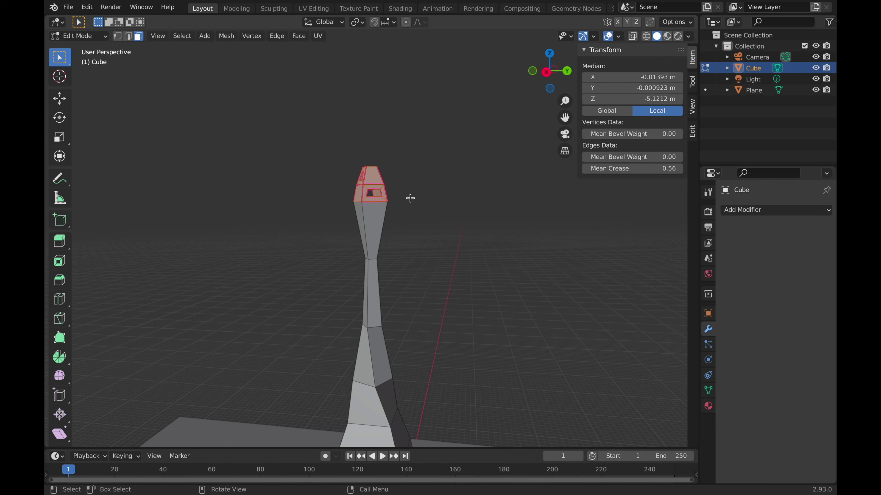
click(429, 179)
middle_drag(429, 179, 481, 245)
scroll(482, 246, up, 2)
scroll(483, 246, up, 2)
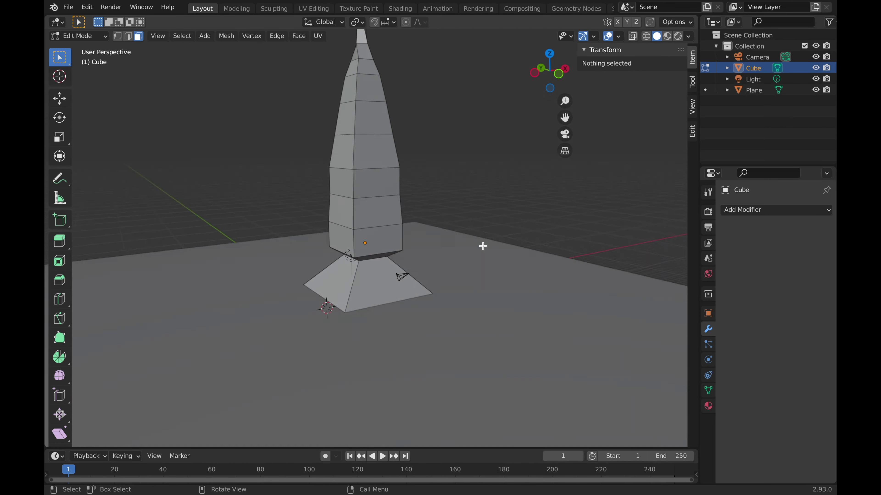
click(378, 243)
alt+shift+click(385, 139)
mouse_move(385, 138)
middle_down()
mouse_move(302, 245)
mouse_move(408, 205)
middle_up()
alt+shift+click(302, 246)
middle_drag(411, 38, 391, 82)
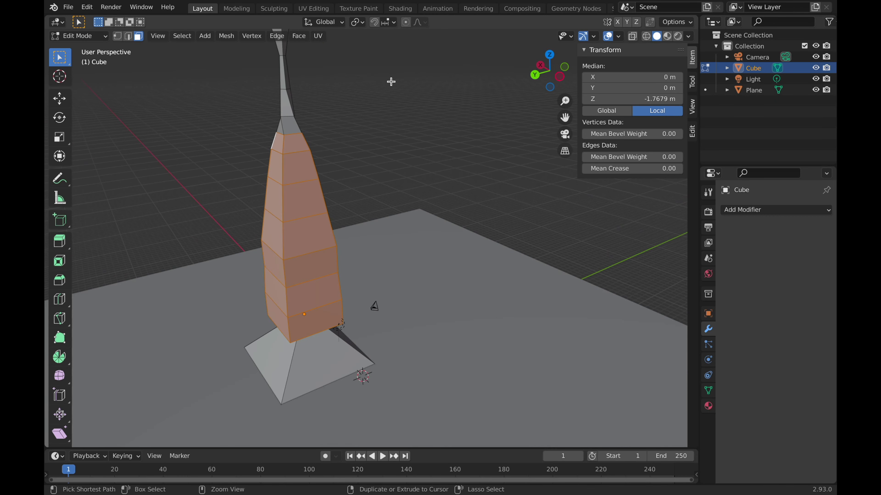
Add vertical loop cuts through the tower shaft and slide them into place
click(312, 226)
right_click(312, 225)
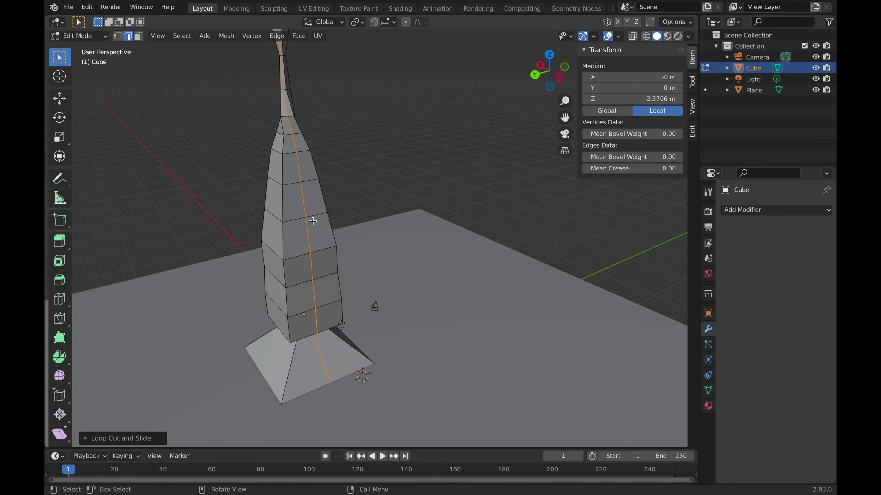
key(ctrl+r)
scroll(320, 214, up, 10)
scroll(320, 214, down, 6)
scroll(321, 214, down, 3)
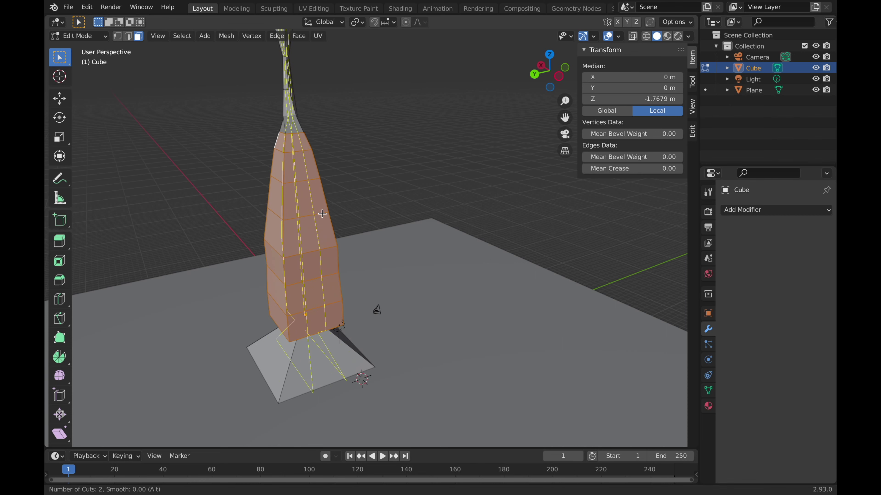
click(323, 213)
click(323, 219)
middle_drag(323, 219, 331, 219)
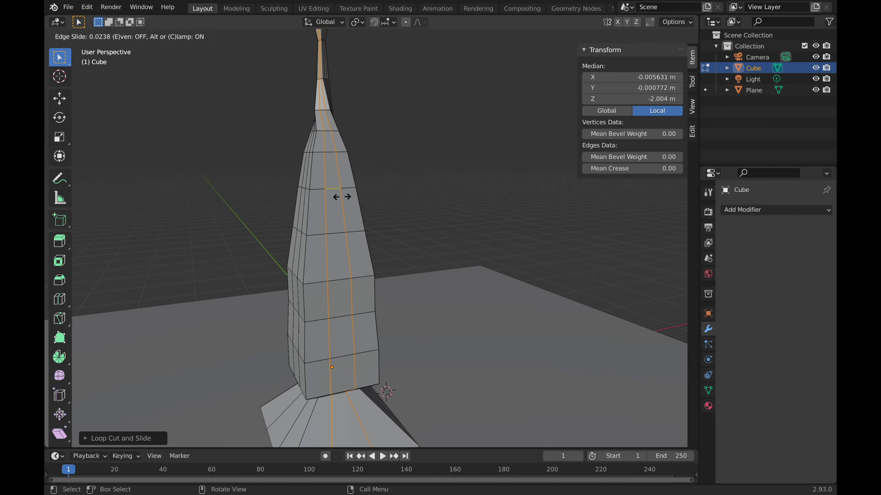
click(341, 197)
Add one more vertical loop cut, clear the selection and view the tower upright
key(ctrl+r)
click(333, 199)
middle_drag(334, 199, 423, 196)
click(456, 185)
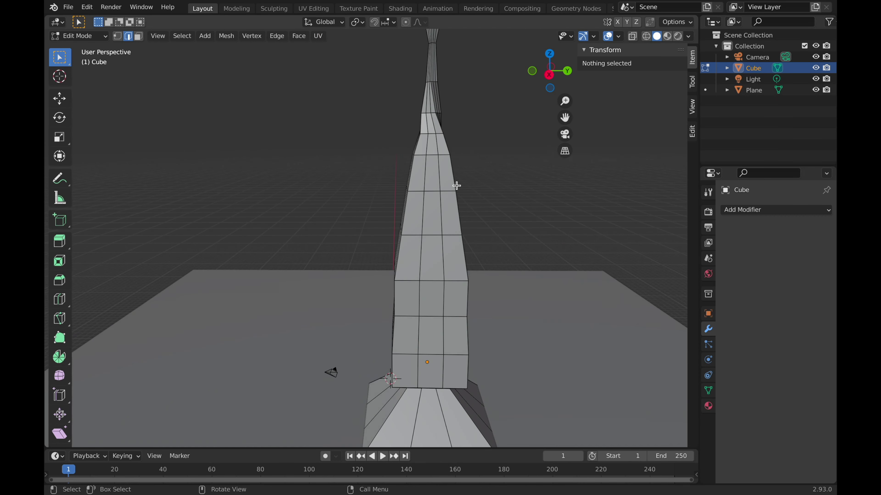
middle_drag(457, 185, 407, 176)
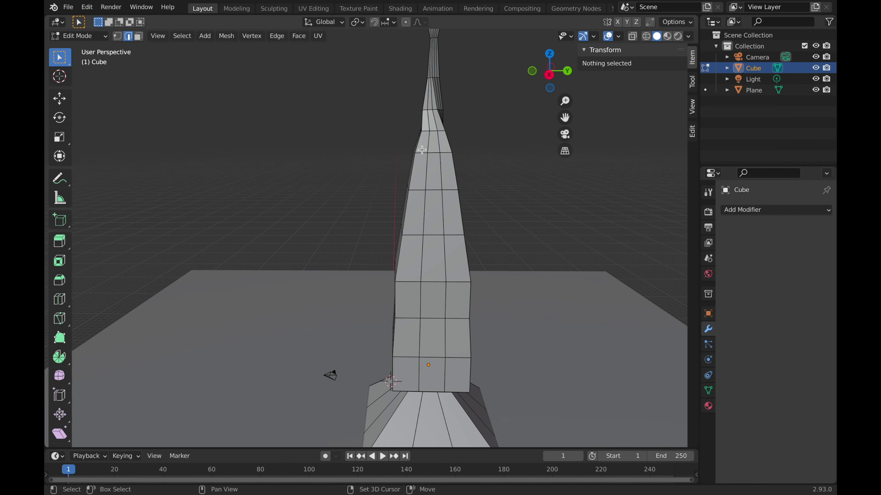
middle_drag(462, 176, 346, 176)
In face select mode, select the rings of faces forming the tower body
key(3)
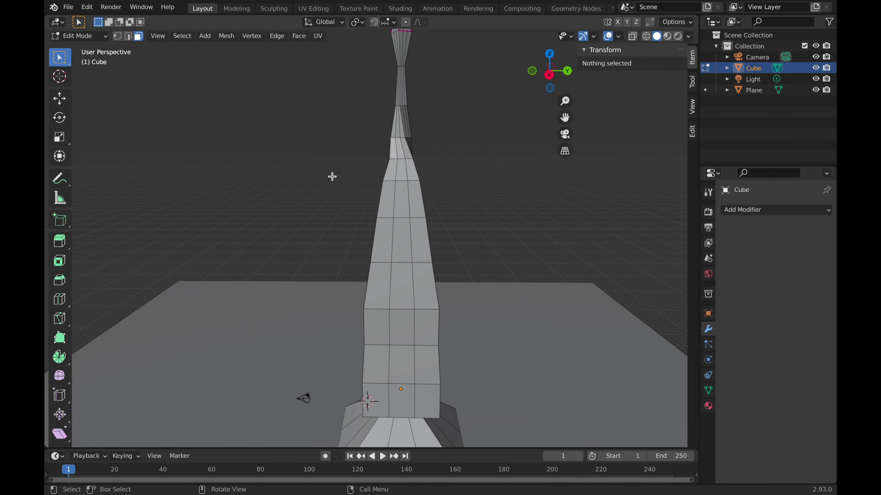
alt+click(391, 199)
middle_drag(415, 400, 374, 357)
alt+shift+click(373, 356)
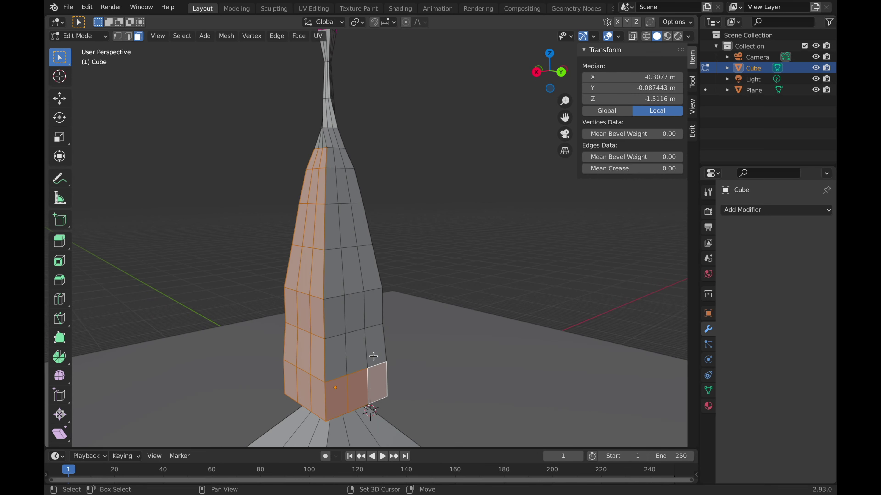
alt+click(331, 194)
middle_drag(331, 194, 316, 346)
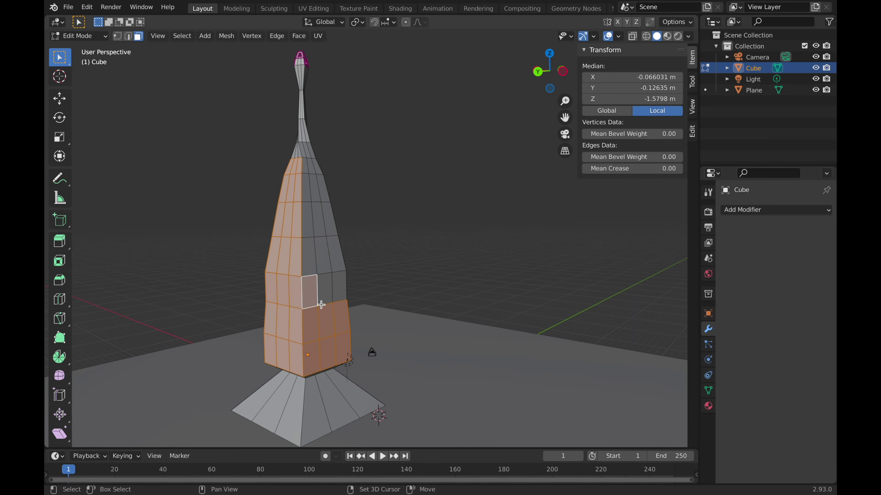
alt+click(308, 169)
middle_drag(307, 169, 317, 169)
alt+shift+click(423, 308)
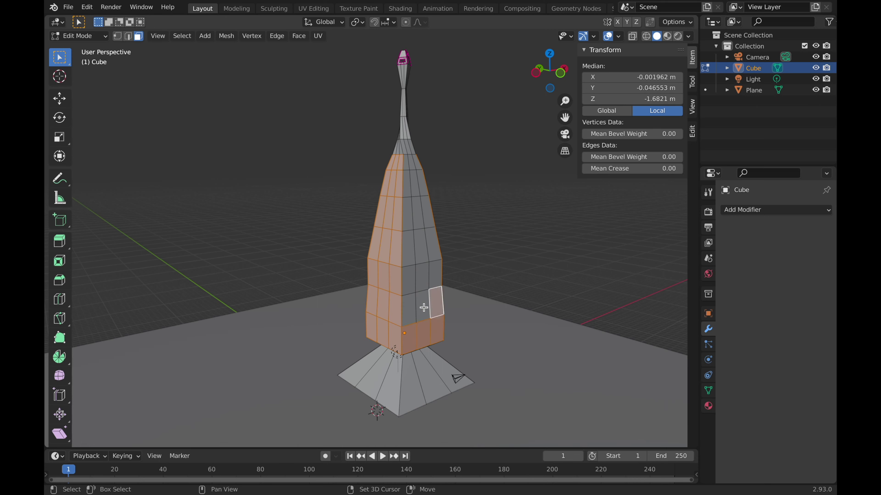
middle_drag(404, 166, 444, 175)
Scale the selected body faces along Z to 0.6063 into a rounder bulb
key(s)
key(z)
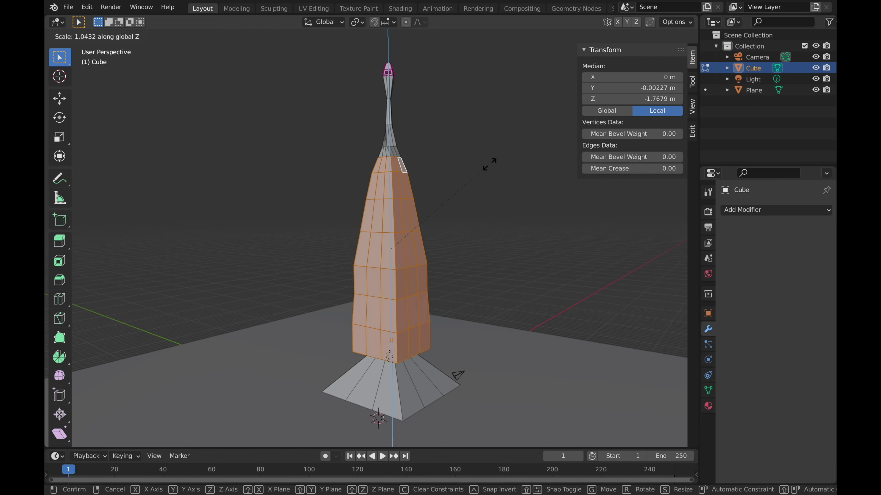
right_click(446, 202)
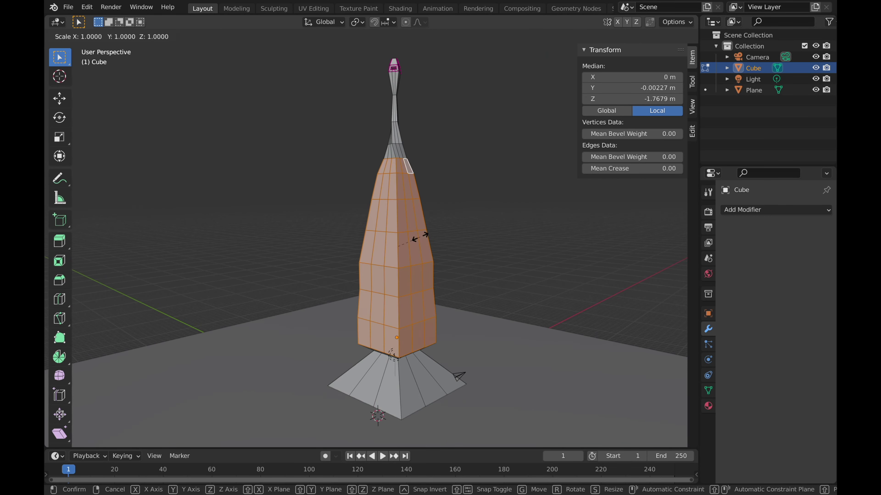
key(s)
key(z)
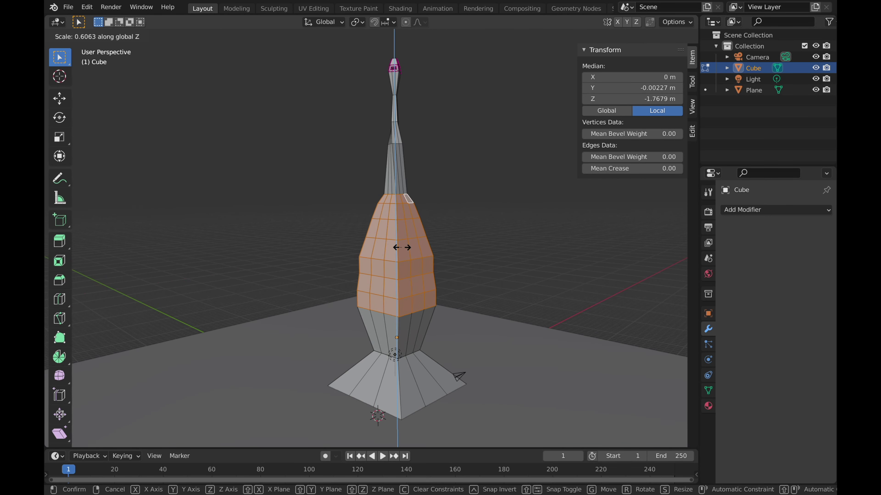
click(402, 247)
Select the bottom faces of the base and bring up the face operations menu
click(446, 409)
mouse_move(480, 228)
middle_down()
mouse_move(446, 408)
mouse_move(305, 399)
middle_up()
shift+click(346, 398)
right_click(334, 419)
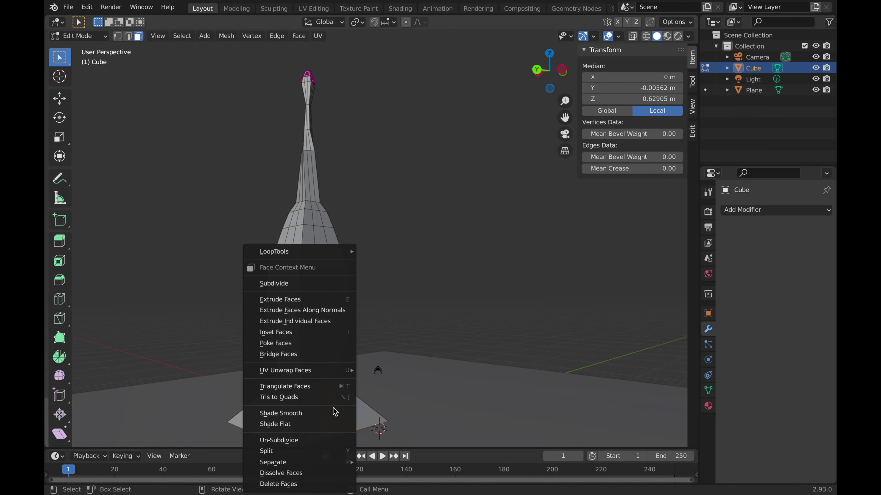
Extrude the tower's bottom faces and scale them outward into slab-like fins
click(320, 360)
middle_drag(320, 360, 352, 370)
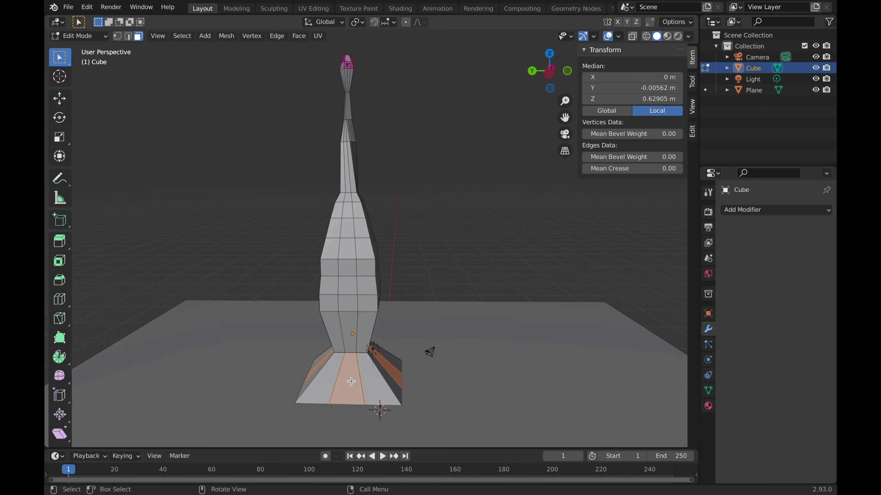
key(e)
right_click(352, 369)
key(s)
click(354, 368)
scroll(354, 368, up, 3)
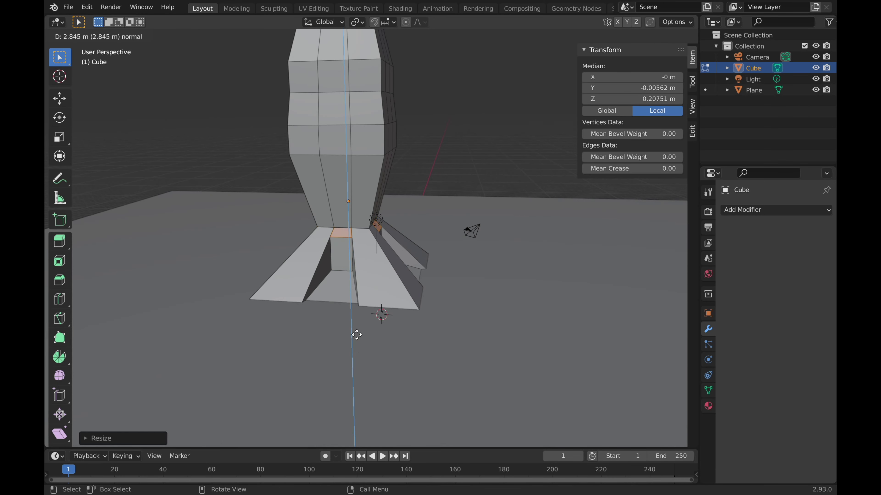
middle_drag(350, 312, 382, 326)
click(381, 326)
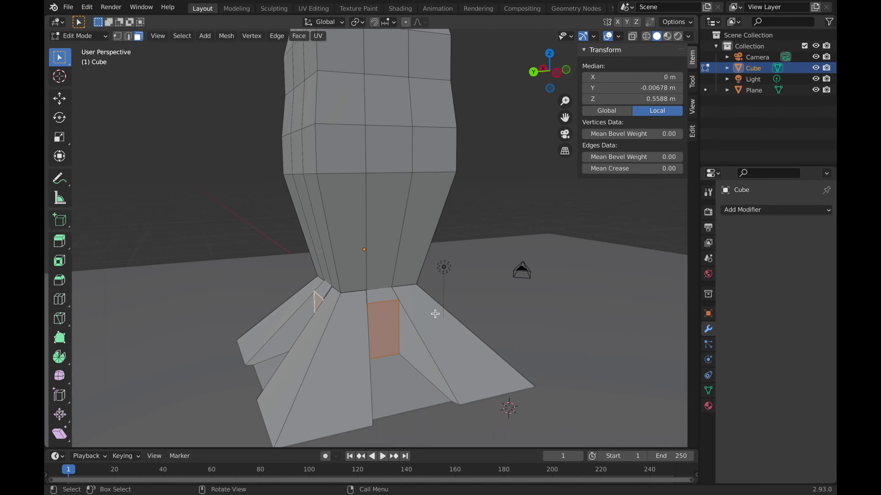
Inset the front base face and push it inward to form a recessed doorway
key(i)
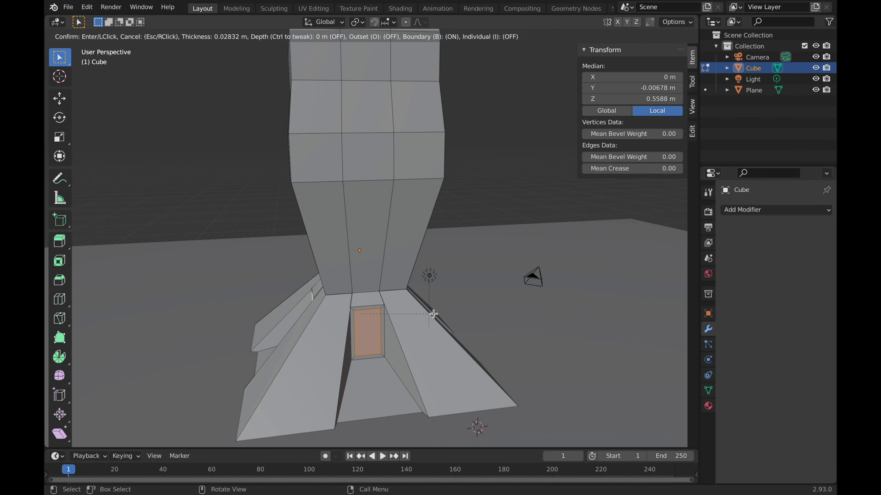
click(433, 314)
key(s)
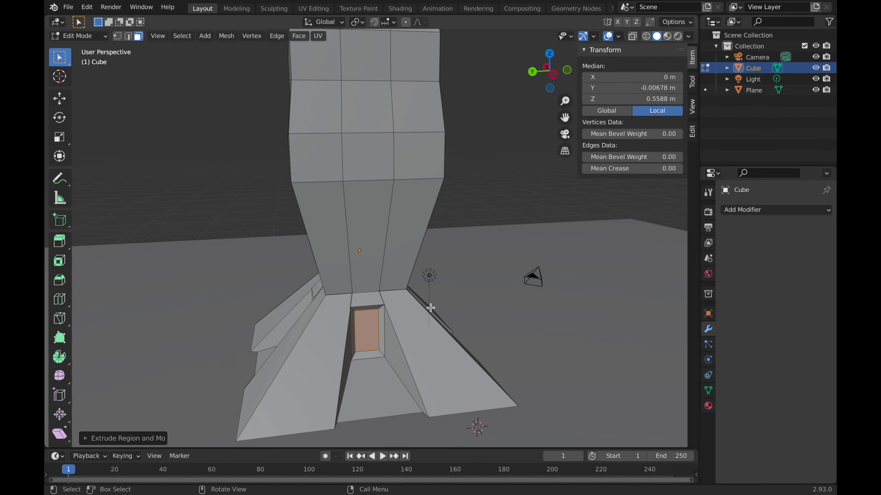
key(s)
click(442, 367)
key(alt+a)
Select the tower body faces from the bottom row upward
middle_drag(442, 367, 400, 312)
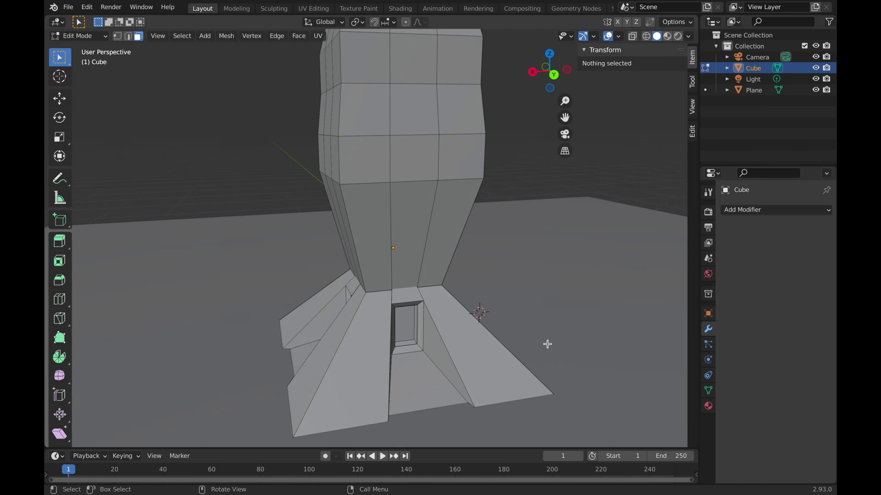
alt+click(400, 311)
ctrl+shift+click(433, 120)
mouse_move(434, 120)
middle_down()
mouse_move(393, 118)
mouse_move(440, 129)
mouse_move(416, 271)
middle_up()
Add the front and side body faces to the selection
shift+click(416, 271)
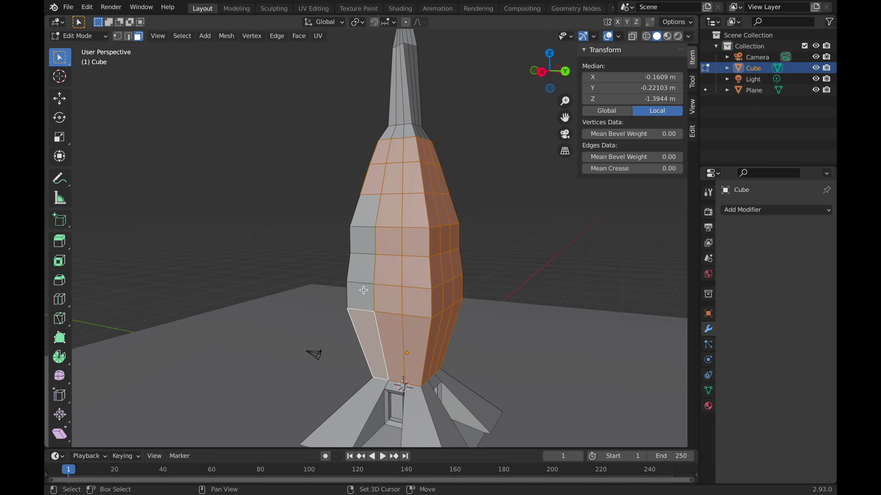
shift+click(363, 290)
middle_drag(363, 290, 373, 228)
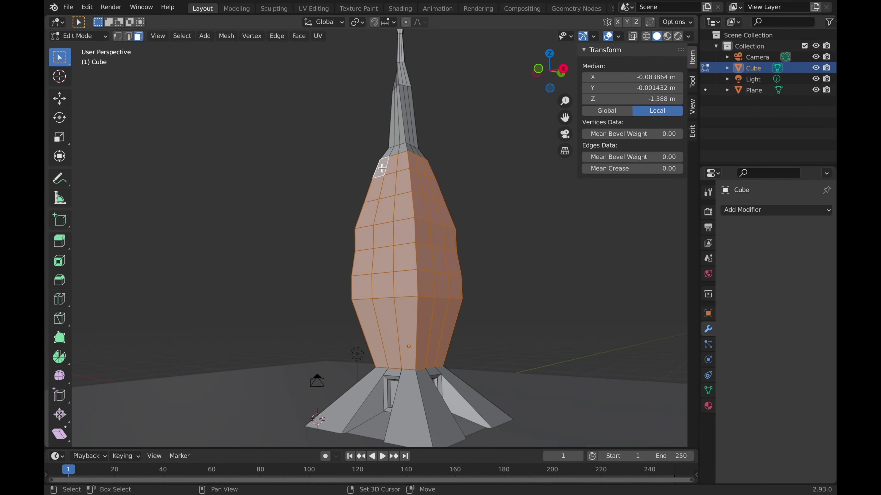
middle_drag(382, 168, 354, 318)
drag(294, 188, 294, 189)
middle_drag(294, 189, 314, 161)
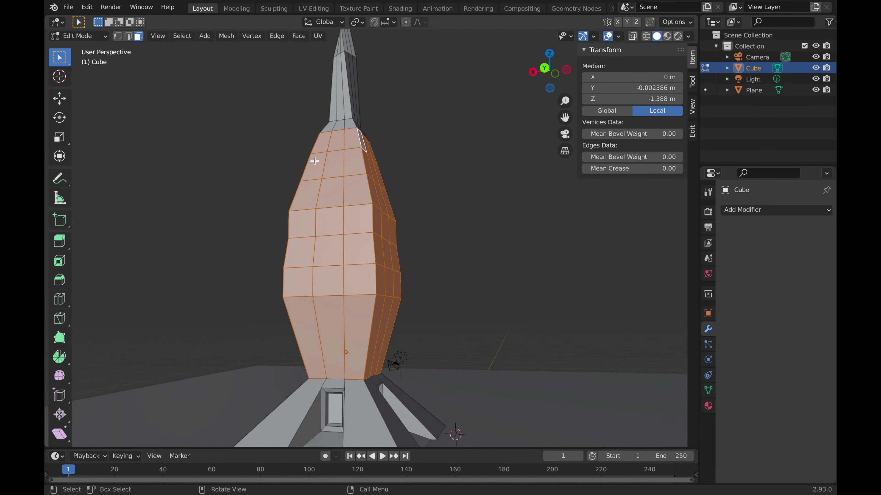
Try an extrude-and-scale on the body faces, then undo it
key(i)
key(Escape)
key(e)
key(s)
click(340, 215)
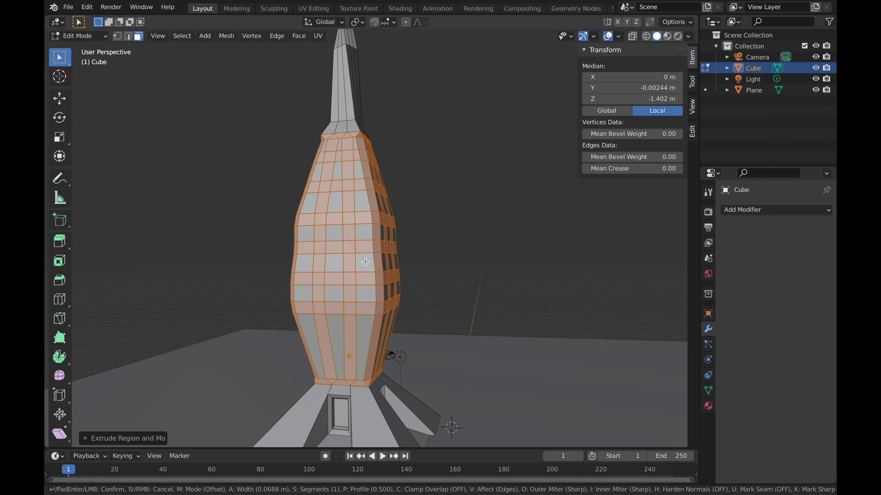
key(Escape)
key(ctrl+z)
middle_drag(381, 242, 436, 210)
Inset each body face individually, then extrude and scale the panels to 0.9272
key(Escape)
key(i)
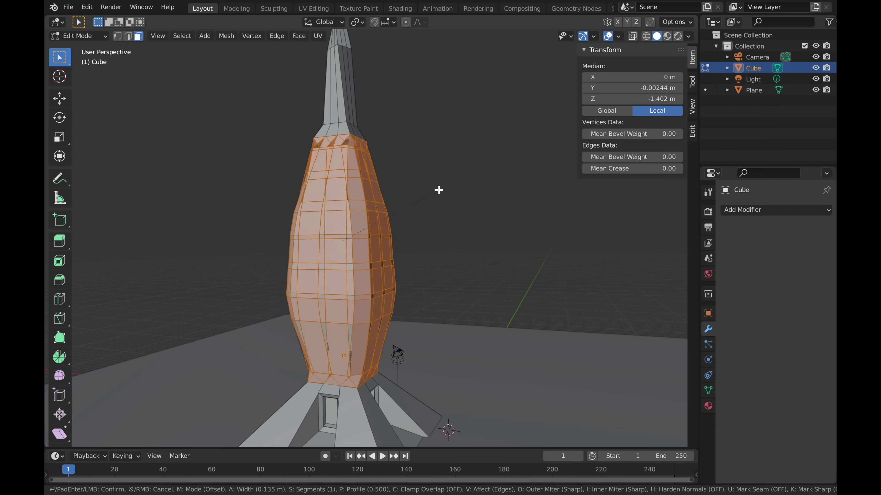
key(e)
click(418, 180)
key(s)
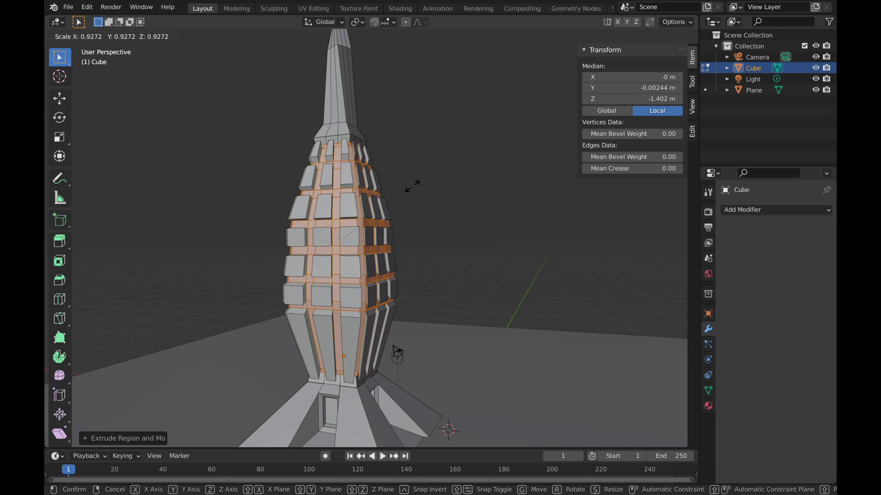
click(418, 180)
click(450, 168)
scroll(455, 163, down, 3)
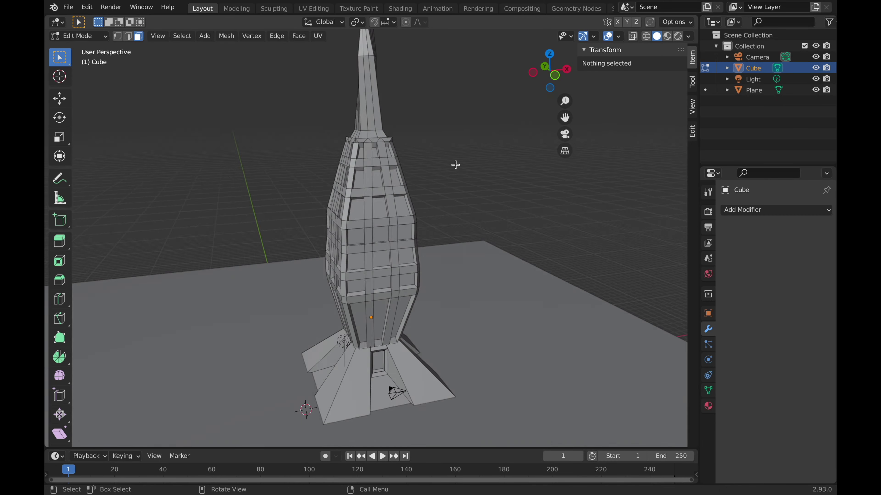
Select a band of spire faces and try extruding it along the normals
click(370, 204)
middle_drag(370, 203, 463, 181)
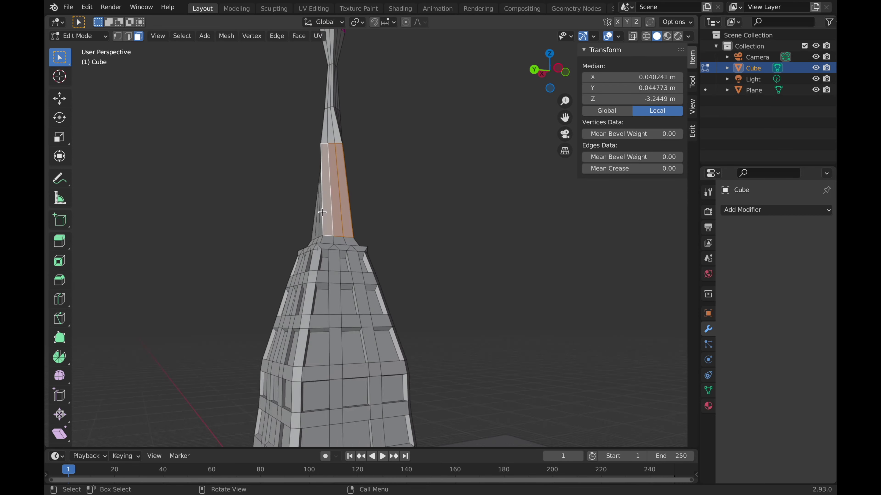
click(450, 185)
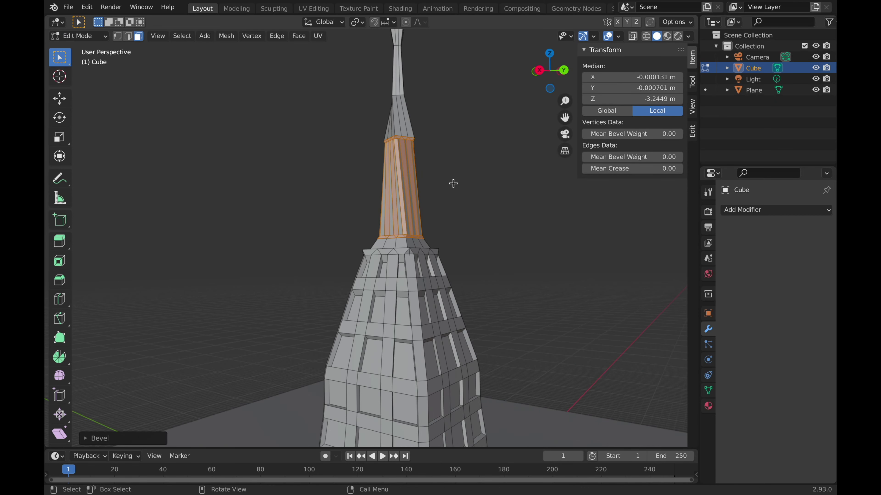
click(477, 173)
middle_drag(478, 173, 480, 179)
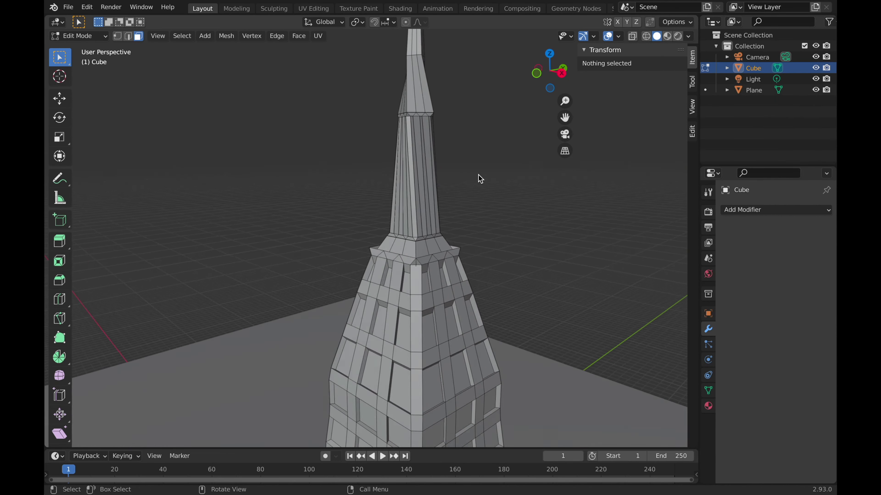
key(ctrl+z)
click(488, 183)
Undo and redo the spire edit, then clear the selection
key(ctrl+z)
key(ctrl+shift+z)
click(501, 181)
mouse_move(501, 181)
middle_down()
mouse_move(521, 180)
mouse_move(465, 210)
middle_up()
scroll(520, 180, down, 5)
scroll(491, 197, up, 4)
scroll(465, 212, down, 2)
scroll(465, 211, up, 2)
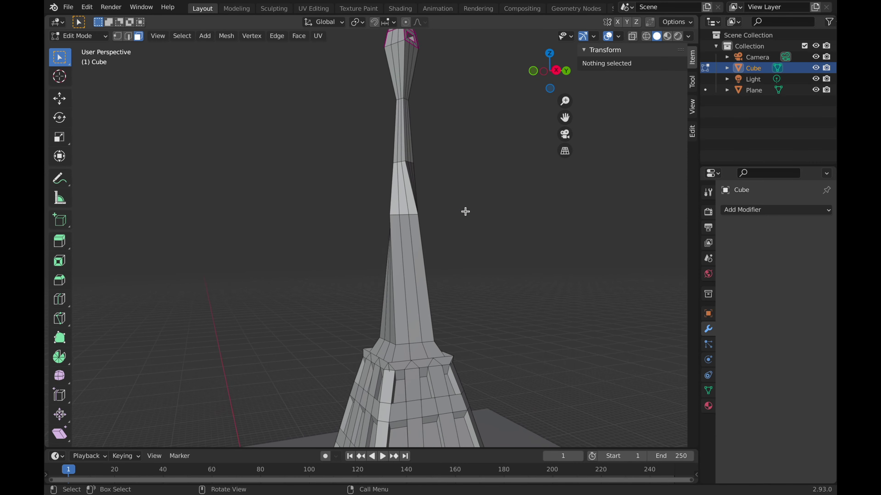
Turn on X-ray and box-select the whole upper spire
click(416, 284)
click(632, 36)
drag(310, 128, 312, 48)
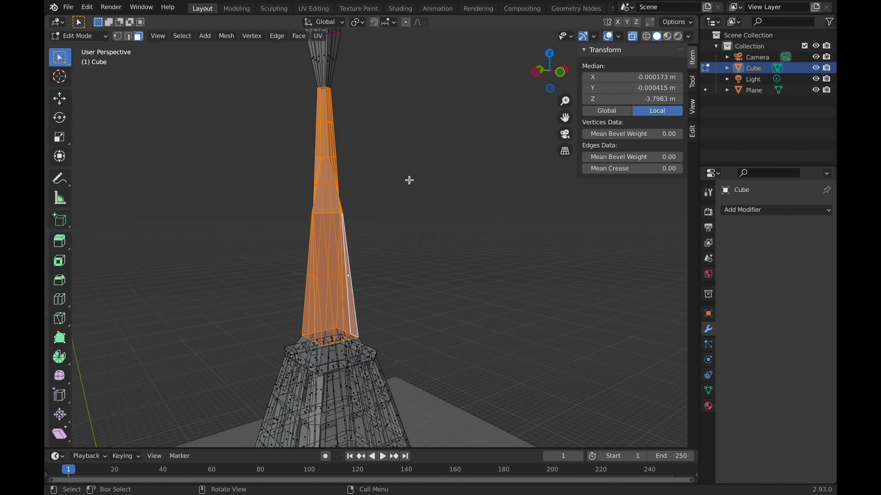
key(alt+z)
middle_drag(409, 180, 462, 148)
Bevel the upper spire faces and push them outward along Normal orientation at 1.0601 scale
key(ctrl+b)
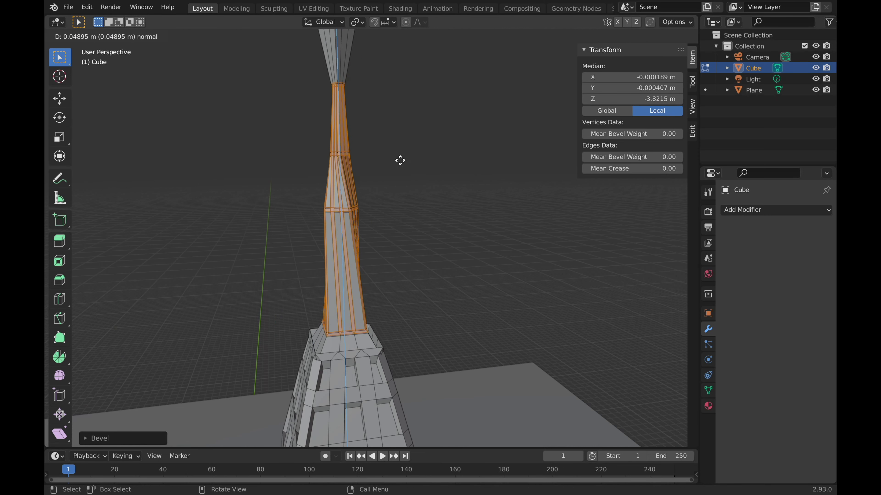
click(420, 167)
click(323, 22)
click(305, 79)
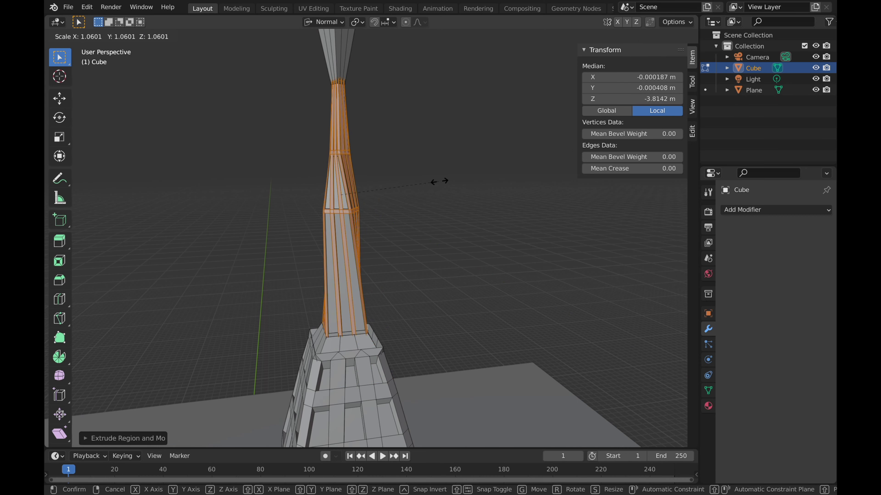
click(436, 182)
middle_drag(437, 183, 478, 163)
key(alt+a)
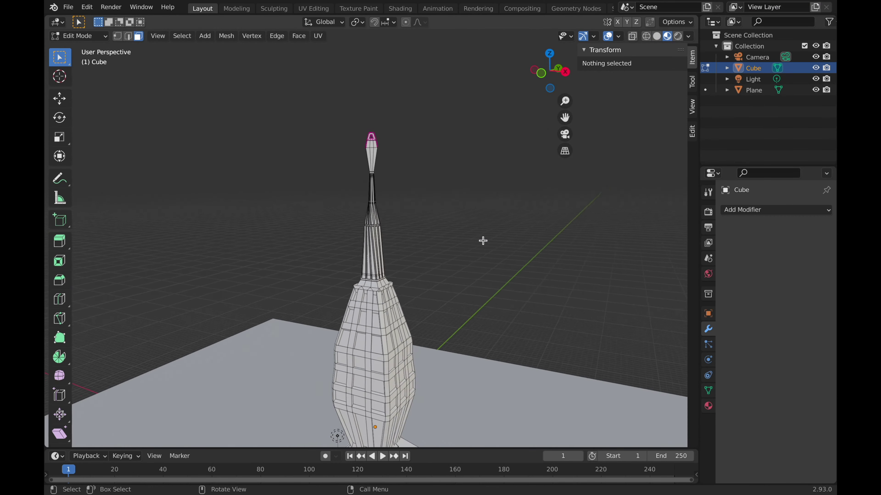
Rotate the view with numpad 4 and 8, then add Collection 2 from the Outliner
key(KP_4)
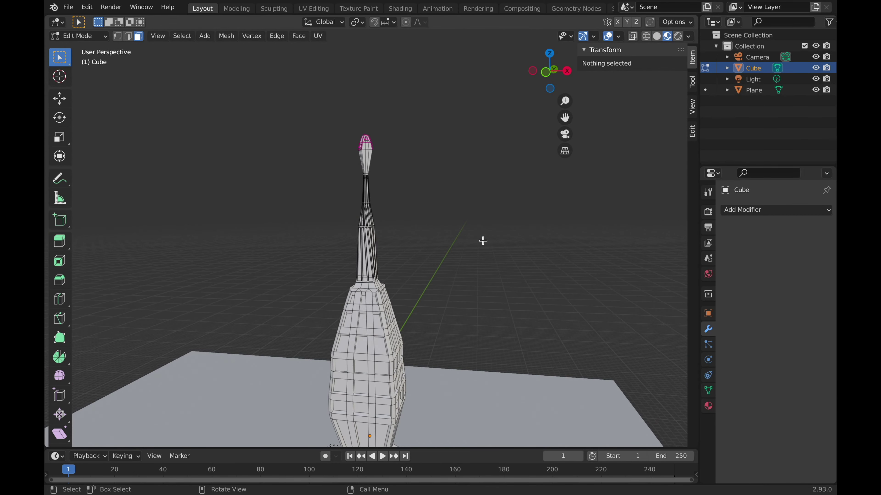
key(KP_8)
key(KP_8)
key(KP_8)
key(KP_8)
right_click(758, 70)
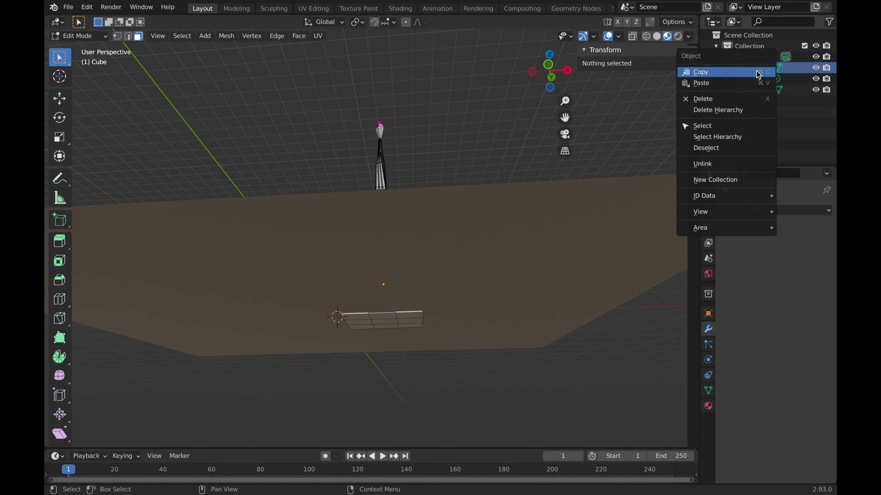
right_click(763, 104)
click(728, 104)
click(754, 90)
mouse_move(517, 261)
middle_down()
mouse_move(513, 285)
mouse_move(462, 187)
mouse_move(505, 183)
middle_up()
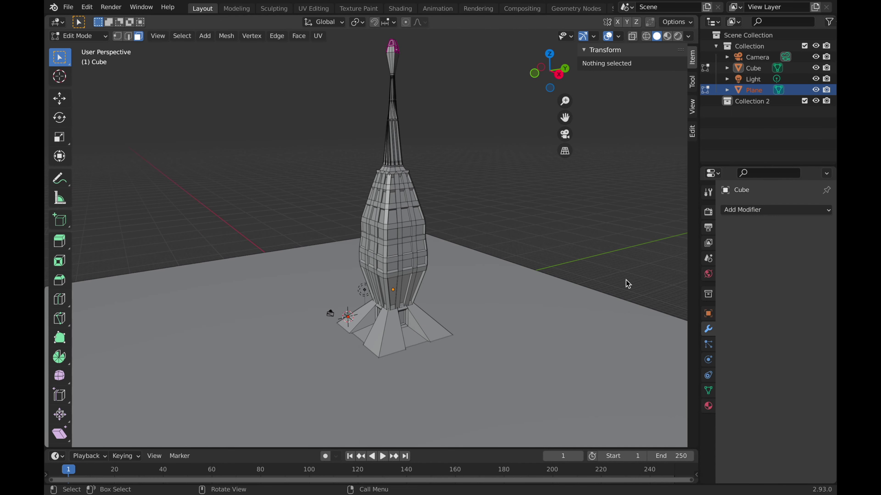
Clear the mesh selection and switch Edit Mode selection modes
key(a)
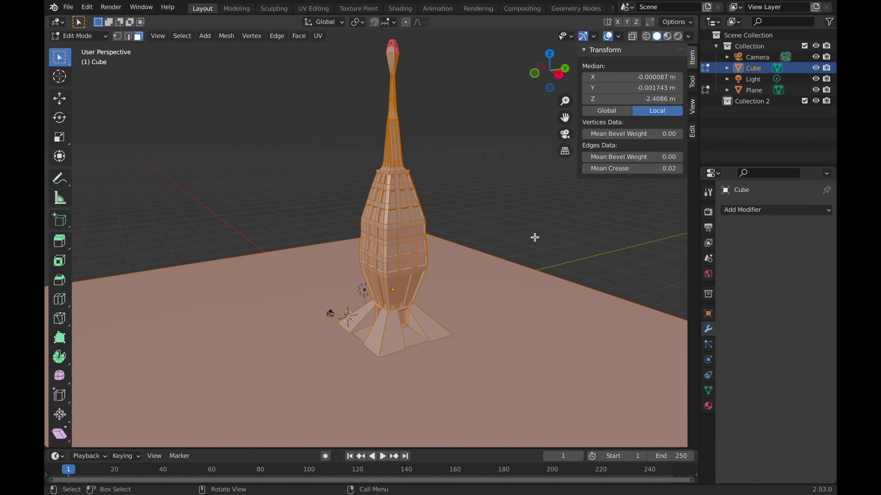
key(alt+a)
click(753, 101)
scroll(403, 309, up, 3)
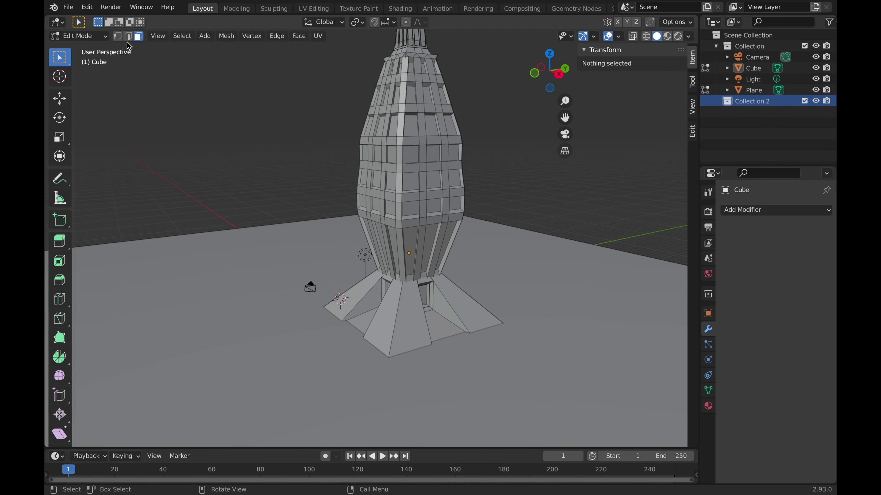
key(Tab)
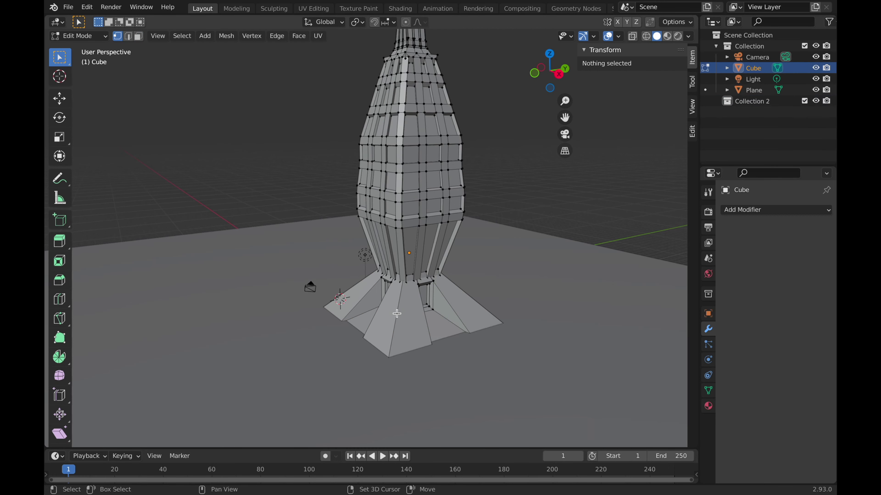
key(3)
Select edges on the base's front, then reset to face mode with nothing selected
click(397, 314)
scroll(298, 279, up, 2)
scroll(299, 279, up, 2)
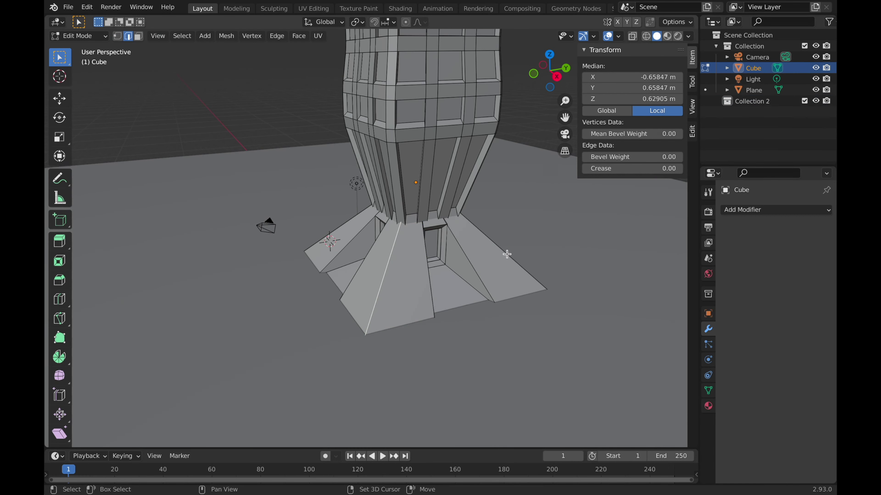
mouse_move(509, 254)
middle_down()
mouse_move(521, 295)
mouse_move(333, 305)
middle_up()
key(g)
key(3)
key(alt+a)
Extrude the fin faces in place, inset them into frames and push the panels inward
shift+click(402, 314)
alt+click(458, 305)
key(e)
click(477, 325)
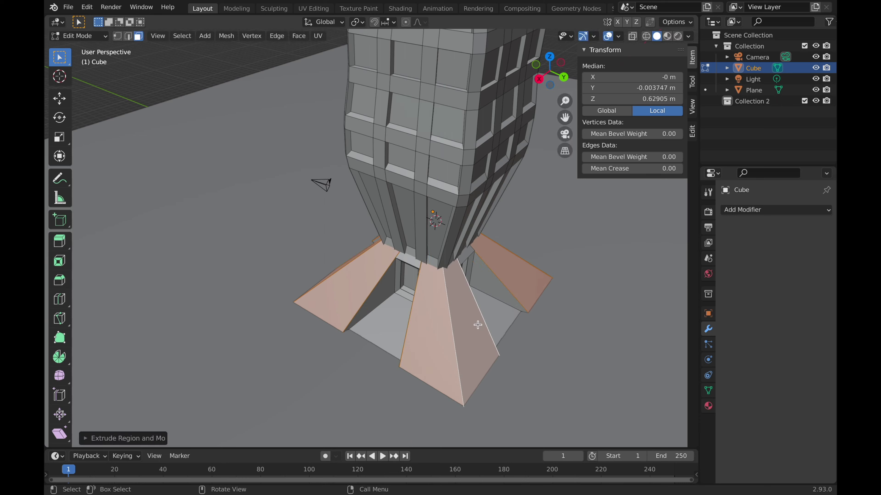
key(ctrl+b)
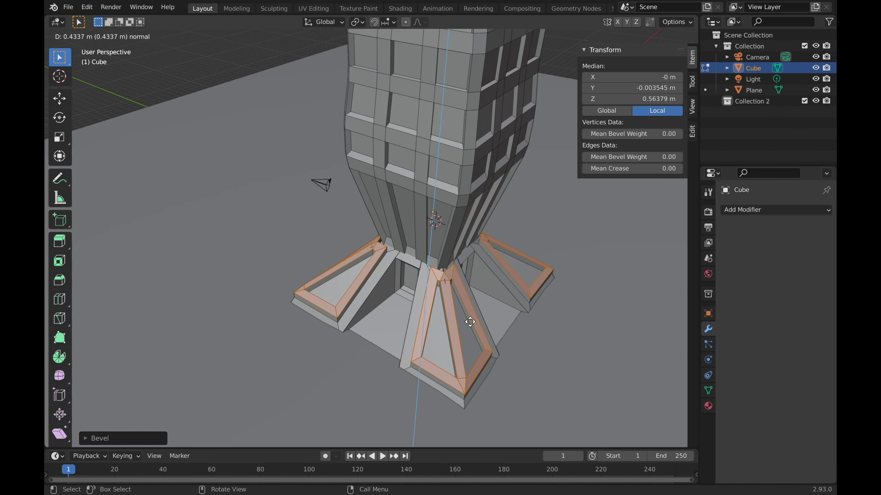
click(473, 329)
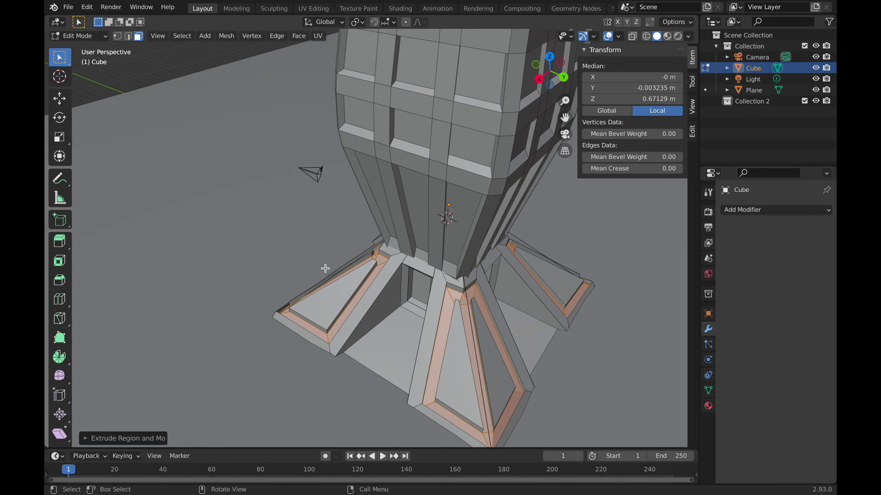
middle_drag(474, 329, 315, 314)
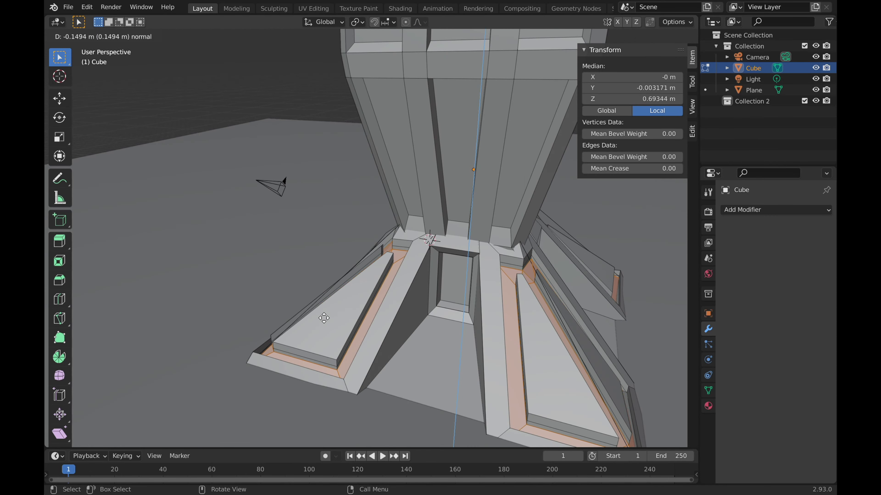
click(324, 318)
click(187, 326)
middle_drag(186, 327, 204, 328)
Select the front fin's side and bottom frame strips and inspect the framed fins
shift+click(416, 302)
middle_drag(416, 301, 375, 289)
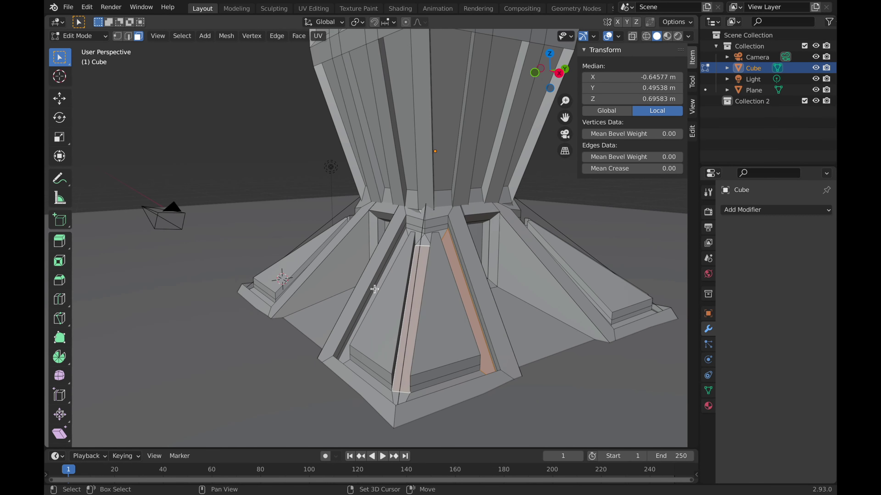
shift+click(416, 394)
middle_drag(416, 393, 424, 247)
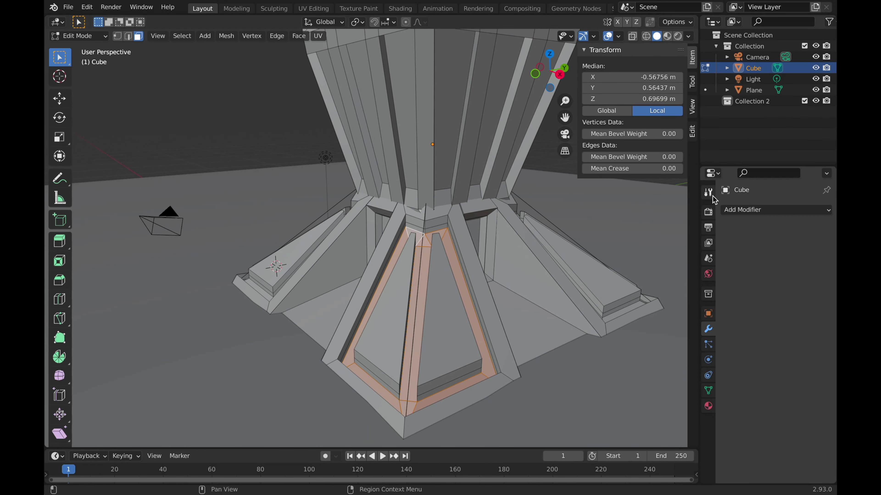
click(708, 329)
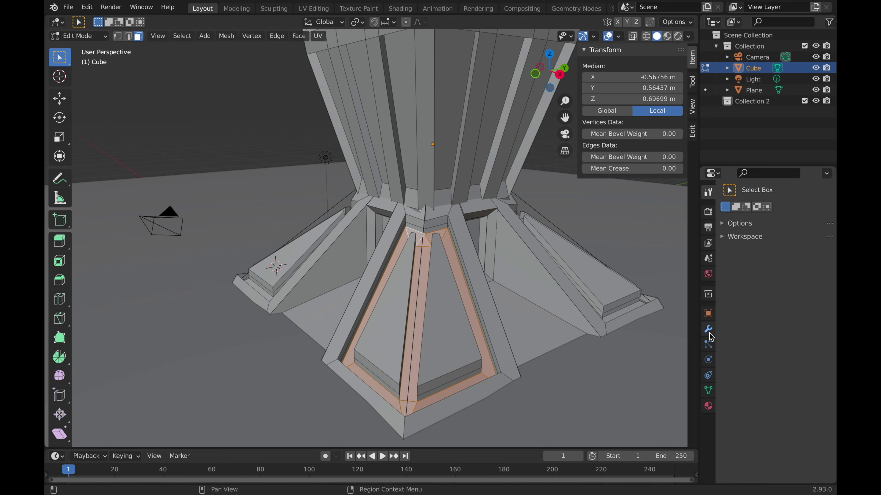
click(206, 388)
middle_drag(206, 387, 206, 388)
scroll(207, 389, down, 3)
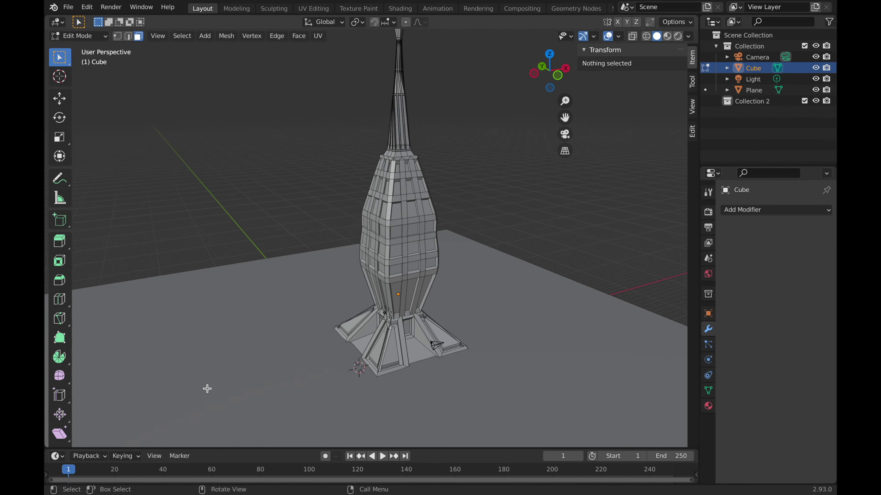
Switch to Rendered shading, clear the mesh selection and select the point light in Object Mode
click(678, 36)
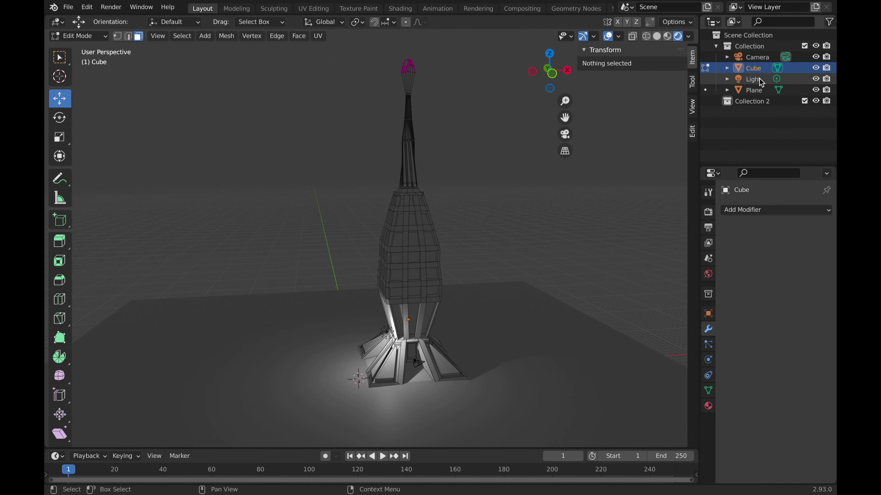
middle_drag(387, 353, 368, 354)
click(367, 353)
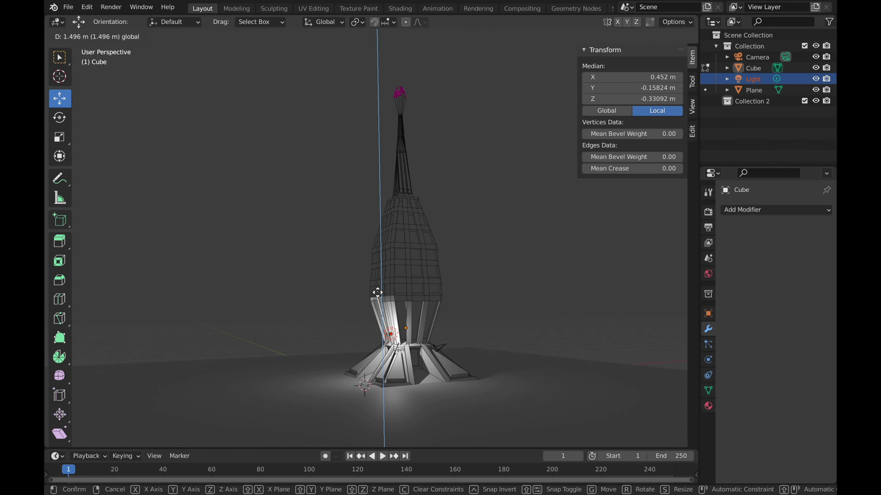
key(alt+a)
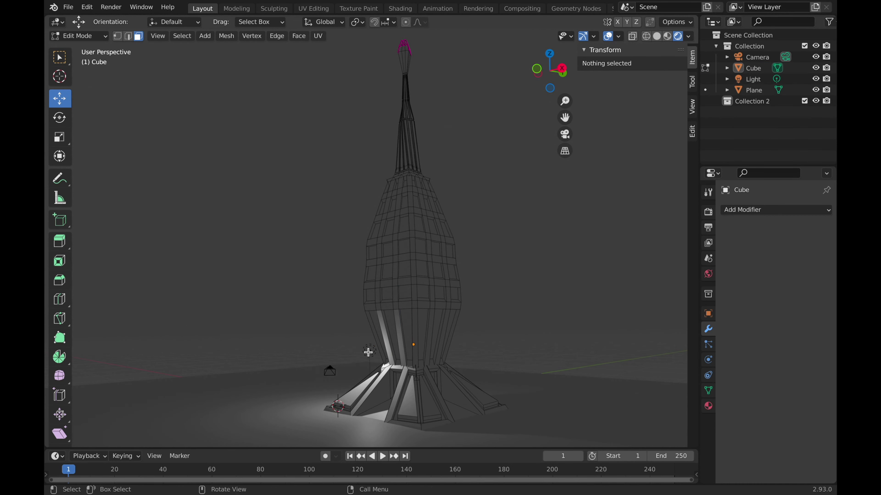
scroll(399, 329, up, 3)
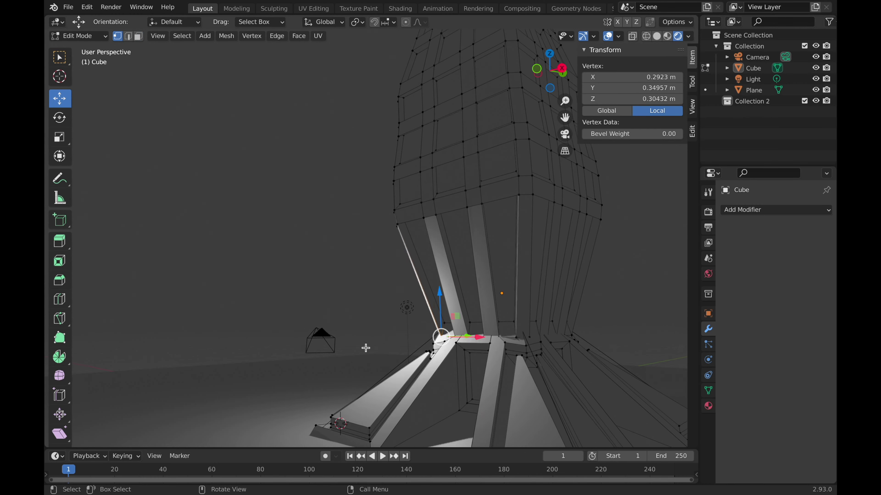
key(Tab)
click(408, 309)
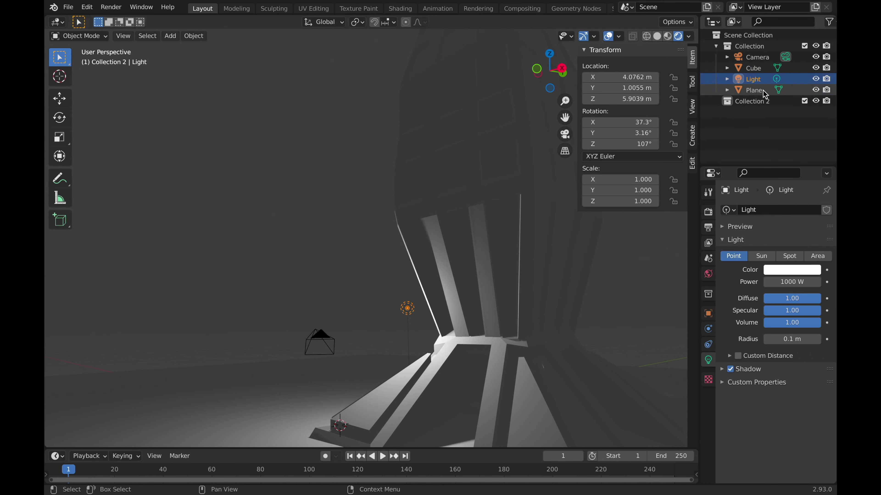
Move the light down and along X toward the rocket's base
click(59, 98)
drag(407, 278, 407, 298)
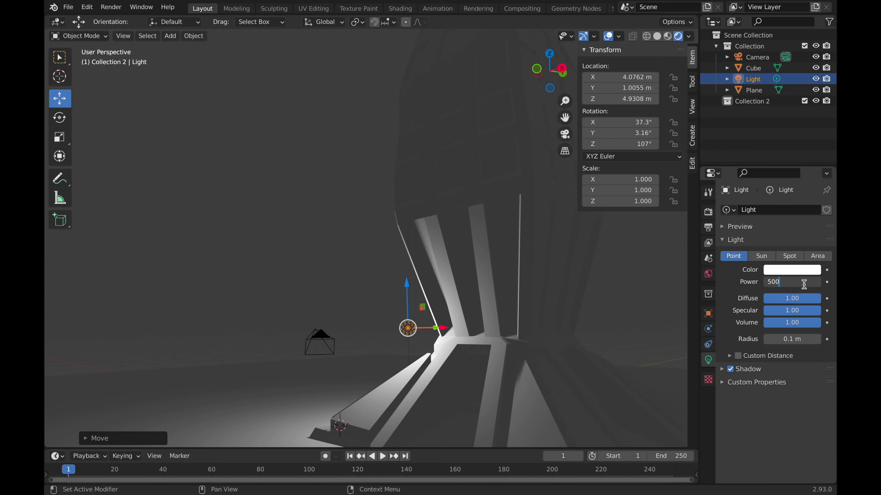
text(0)
key(Return)
scroll(417, 330, down, 3)
scroll(416, 330, down, 3)
key(g)
key(x)
click(398, 341)
mouse_move(344, 209)
mouse_down()
mouse_move(334, 335)
mouse_move(347, 303)
mouse_up()
Set the light's Power to 50000 W and drag its Radius to 0.98 m
click(792, 281)
text(5)
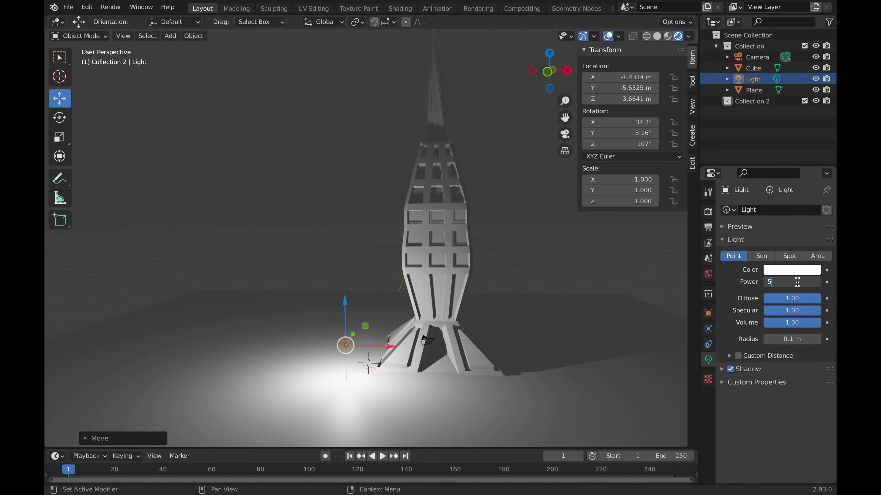
text(0000)
key(Return)
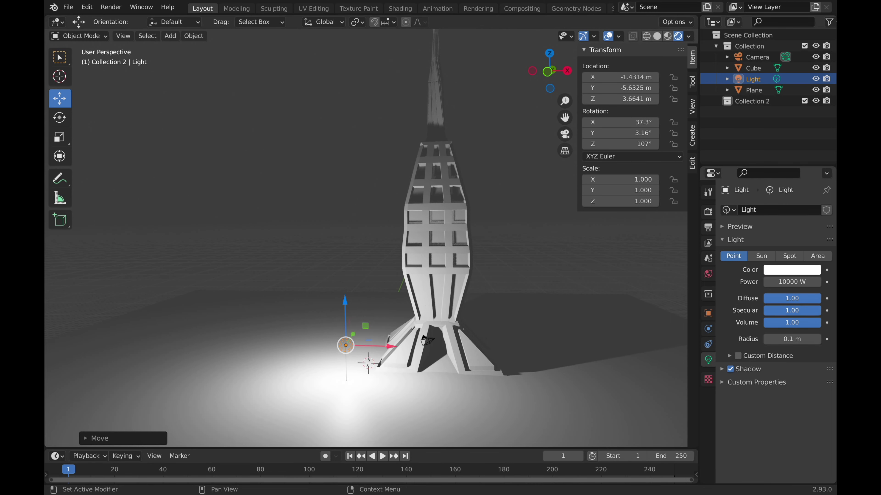
drag(797, 336, 811, 335)
middle_drag(473, 330, 446, 341)
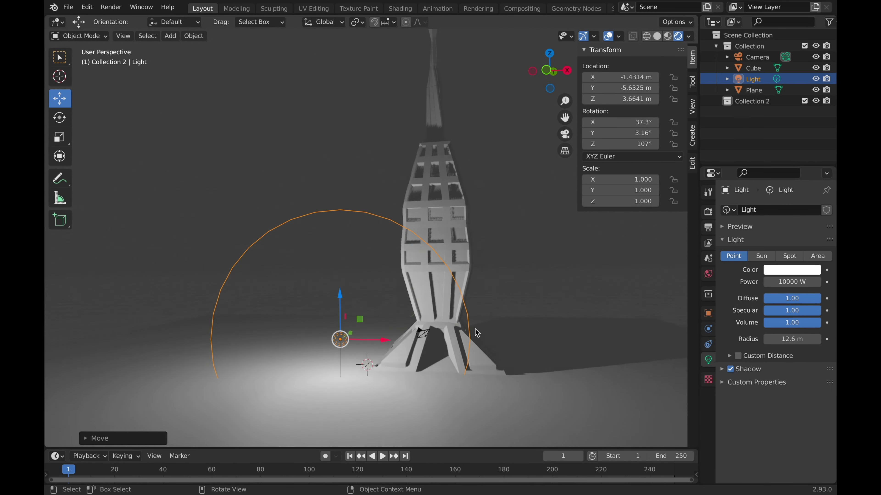
scroll(446, 341, down, 2)
mouse_move(792, 339)
mouse_down()
mouse_move(811, 339)
mouse_move(799, 339)
mouse_up()
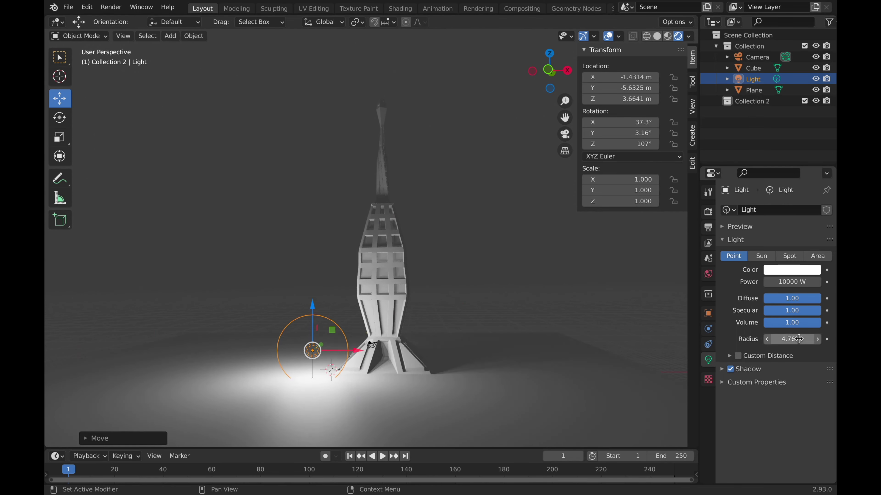
Turn the light into a Sun and start editing its Strength
drag(312, 351, 289, 351)
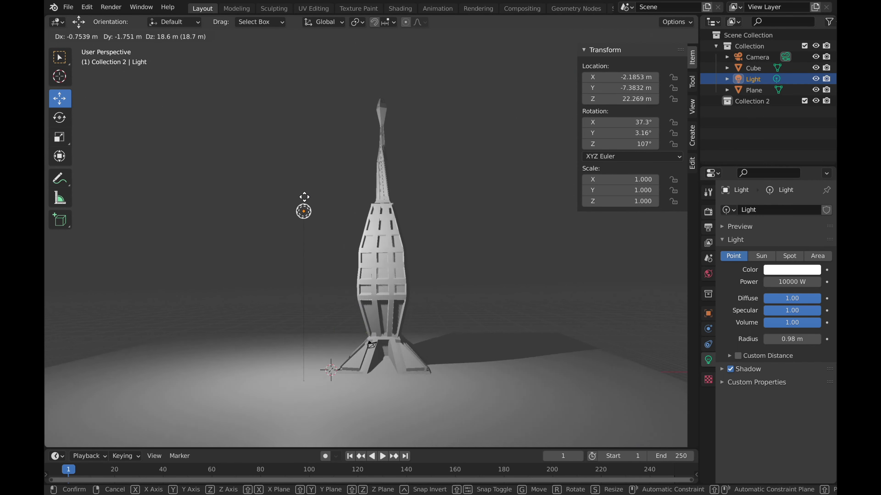
click(761, 256)
double_click(784, 281)
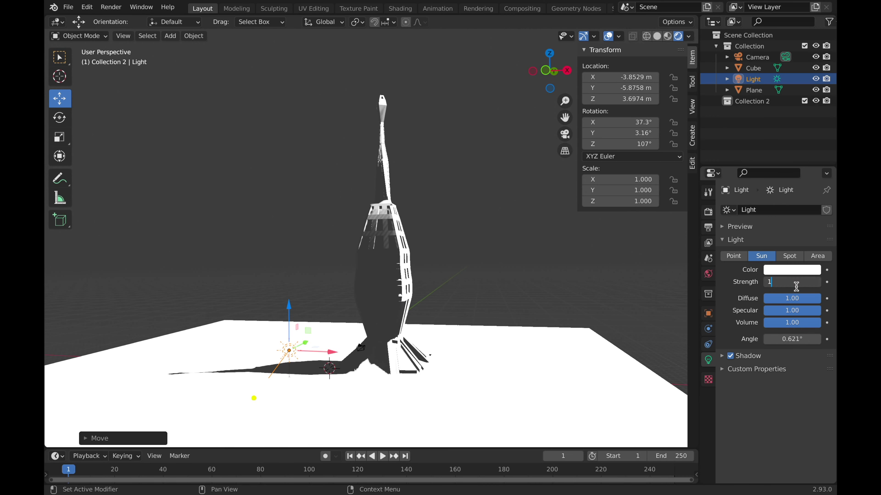
Try the sun light at strength 5 with a lavender tint, then cancel the tint
text(5)
key(Return)
middle_drag(405, 310, 519, 336)
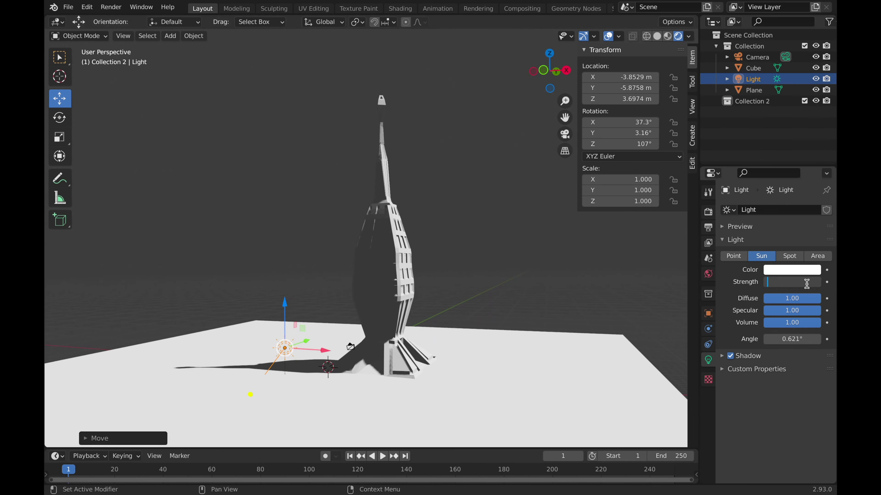
key(KP_9)
click(733, 256)
click(761, 256)
click(770, 267)
drag(797, 149, 765, 168)
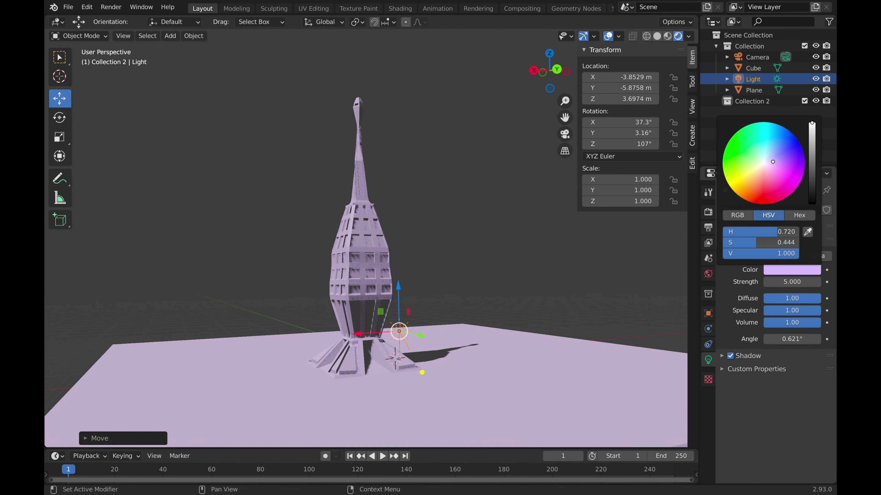
key(Escape)
Make it a point light with 10000 W power and start raising it higher
click(733, 255)
double_click(792, 281)
text(10000)
key(Return)
middle_drag(451, 312, 488, 324)
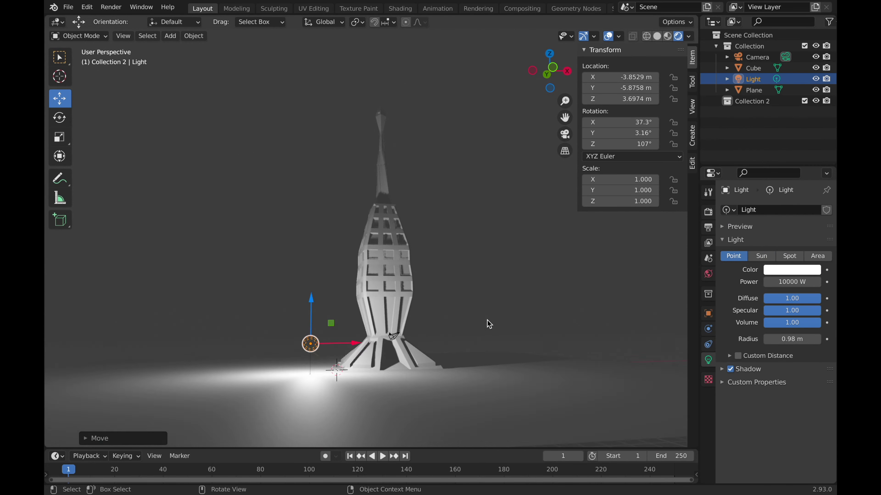
mouse_move(313, 312)
mouse_down()
mouse_move(333, 274)
mouse_move(252, 204)
mouse_up()
Place the light further out and higher, and turn off the Floor grid overlay
click(501, 251)
scroll(502, 259, up, 2)
click(619, 35)
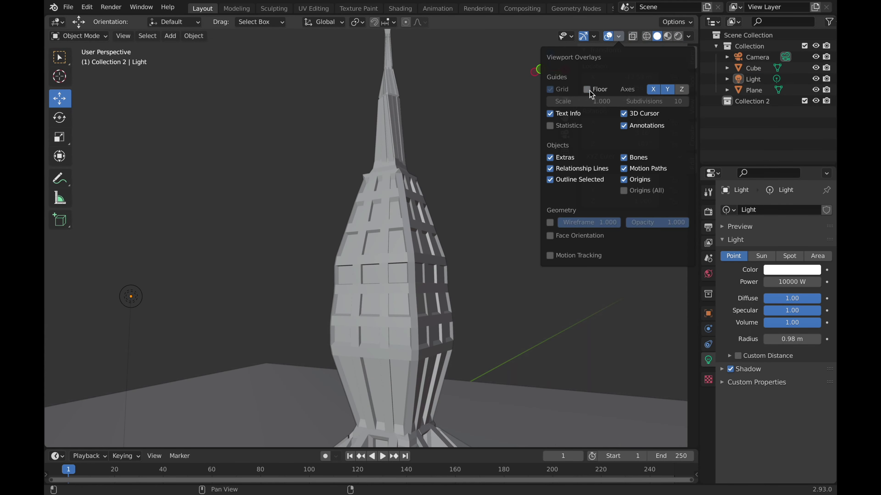
middle_drag(554, 174, 504, 134)
Enter Edit Mode on the Cube tower mesh and view it with Rendered shading
click(753, 68)
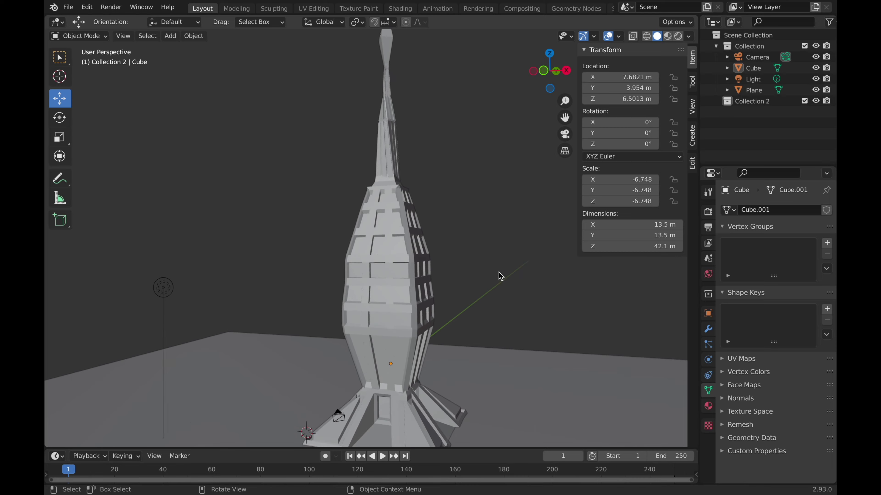
scroll(497, 276, up, 3)
key(Tab)
click(336, 214)
scroll(503, 230, down, 3)
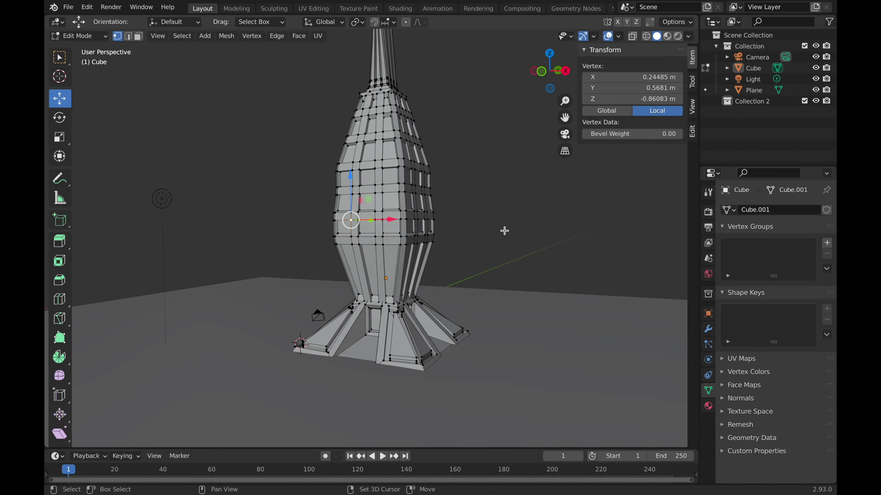
scroll(503, 230, down, 2)
shift+scroll(504, 230, up, 2)
click(677, 36)
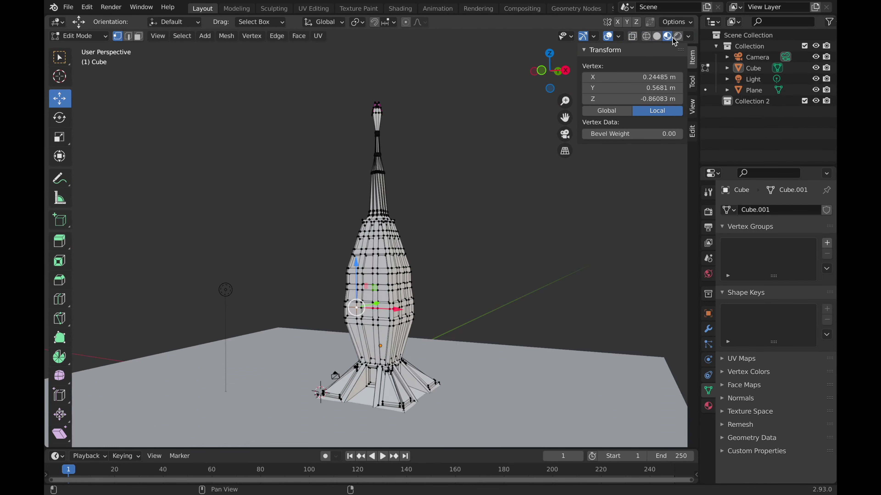